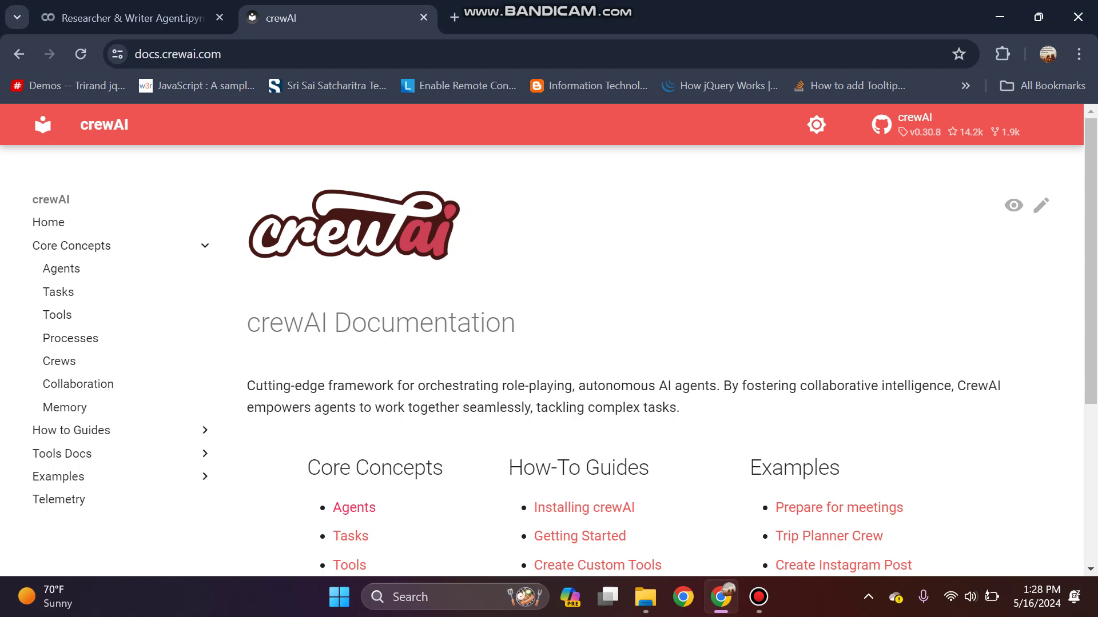
pyautogui.moveTo(525, 322); pyautogui.dragTo(375, 385)
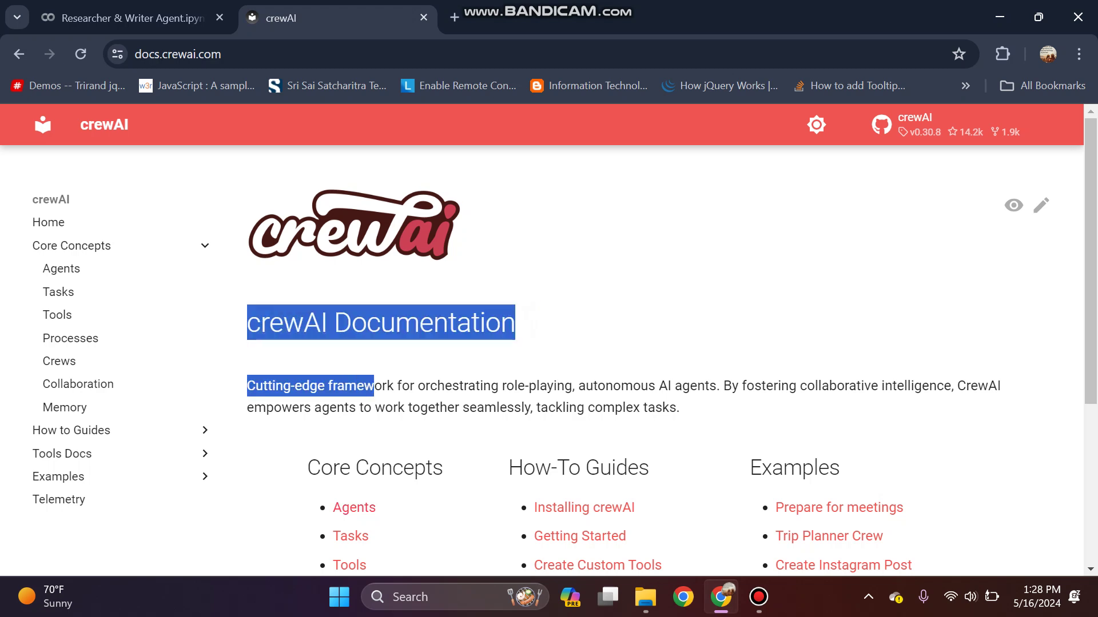
# Step: On the docs home page, highlight 'crewAI' in the title, then the Core Concepts heading and Agents link
pyautogui.doubleClick(287, 322)
pyautogui.scroll(-1, 549, 343)
pyautogui.scroll(-2, 549, 343)
pyautogui.scroll(1, 549, 343)
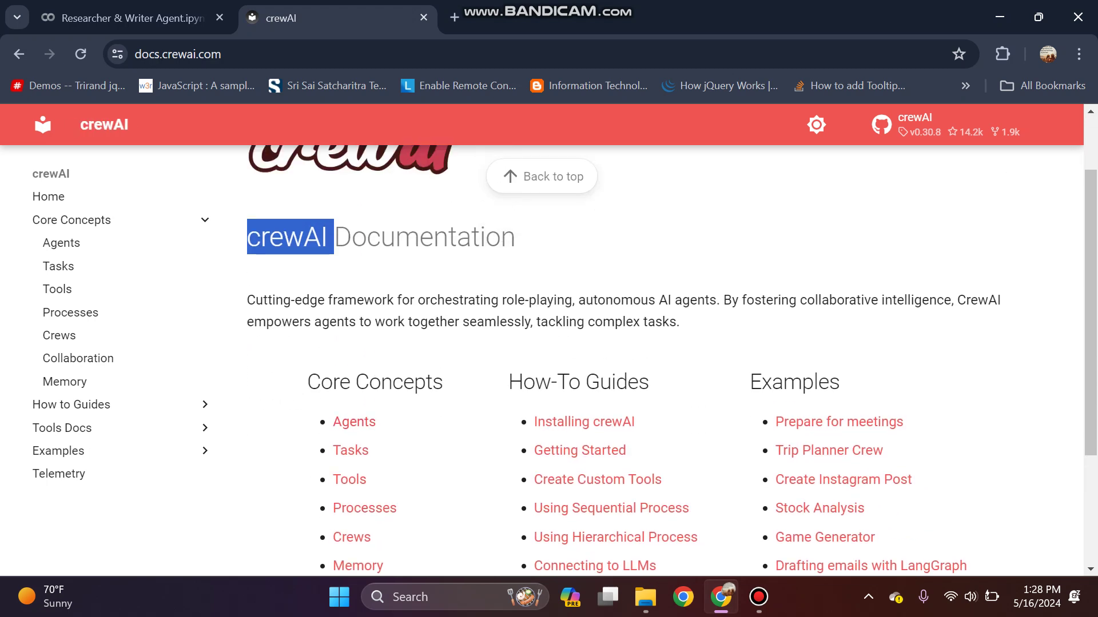
pyautogui.click(549, 343)
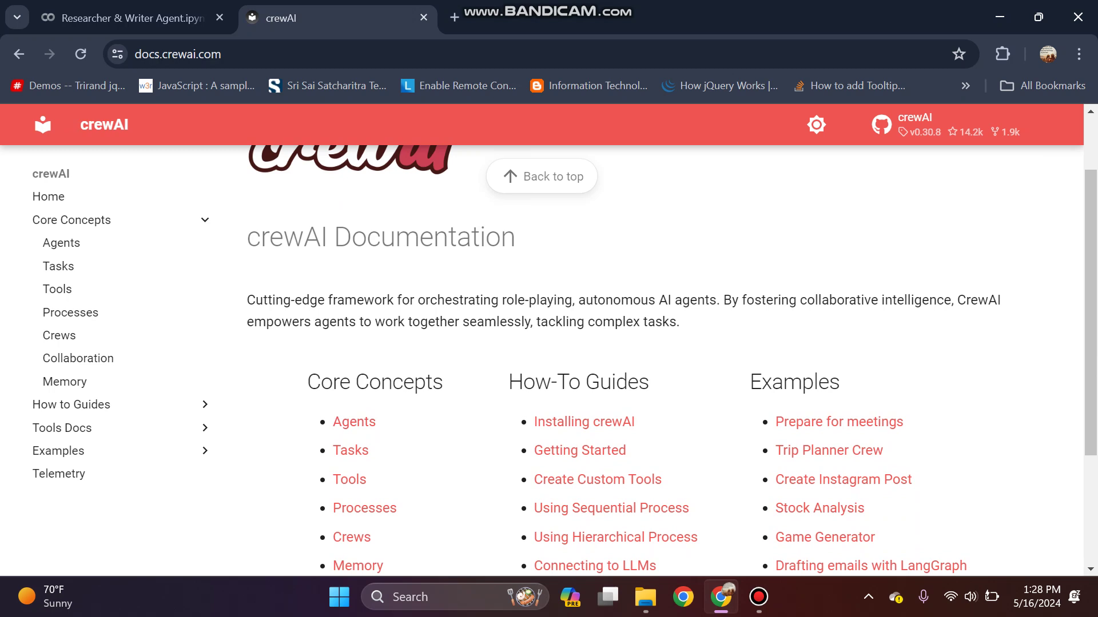
pyautogui.moveTo(579, 300); pyautogui.dragTo(675, 300)
pyautogui.click(674, 300)
pyautogui.scroll(-1, 601, 343)
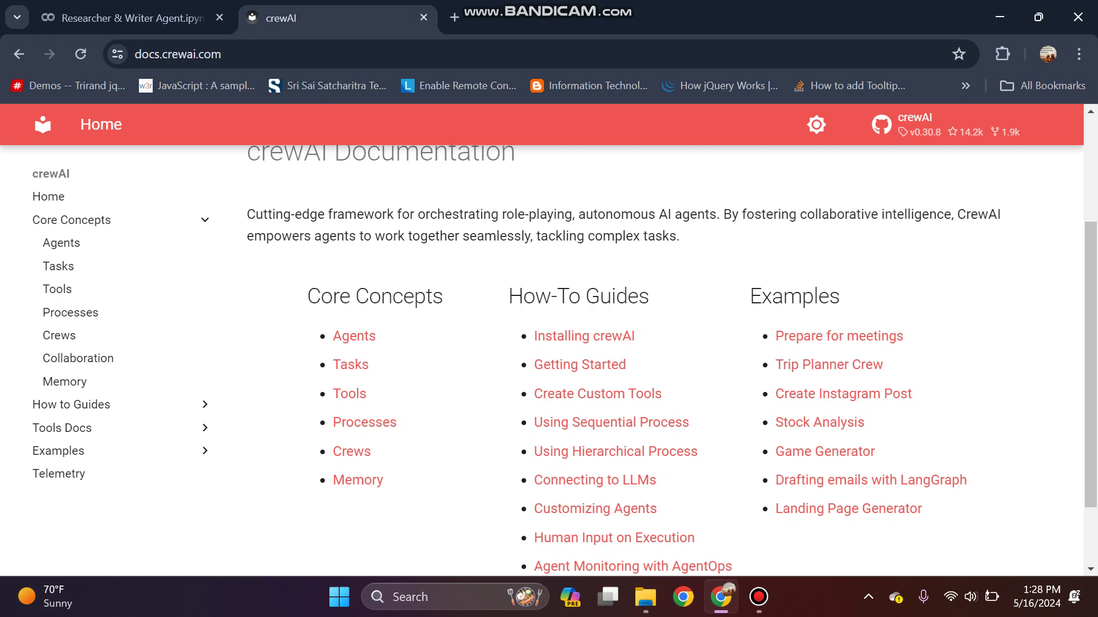
pyautogui.moveTo(321, 296); pyautogui.dragTo(377, 337)
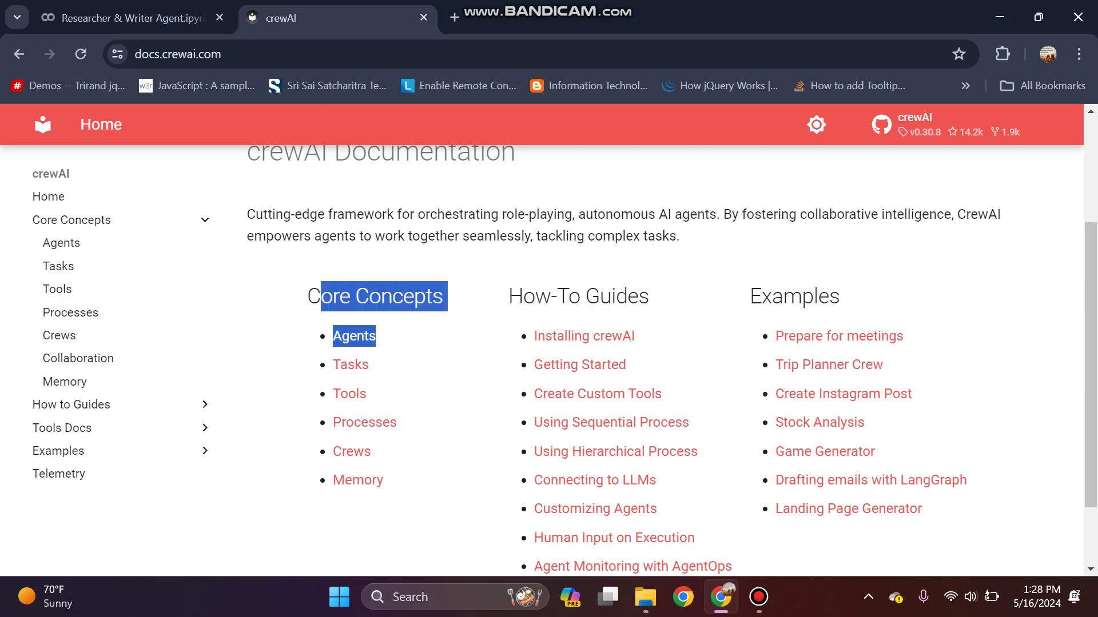
pyautogui.click(412, 369)
pyautogui.scroll(-1, 548, 344)
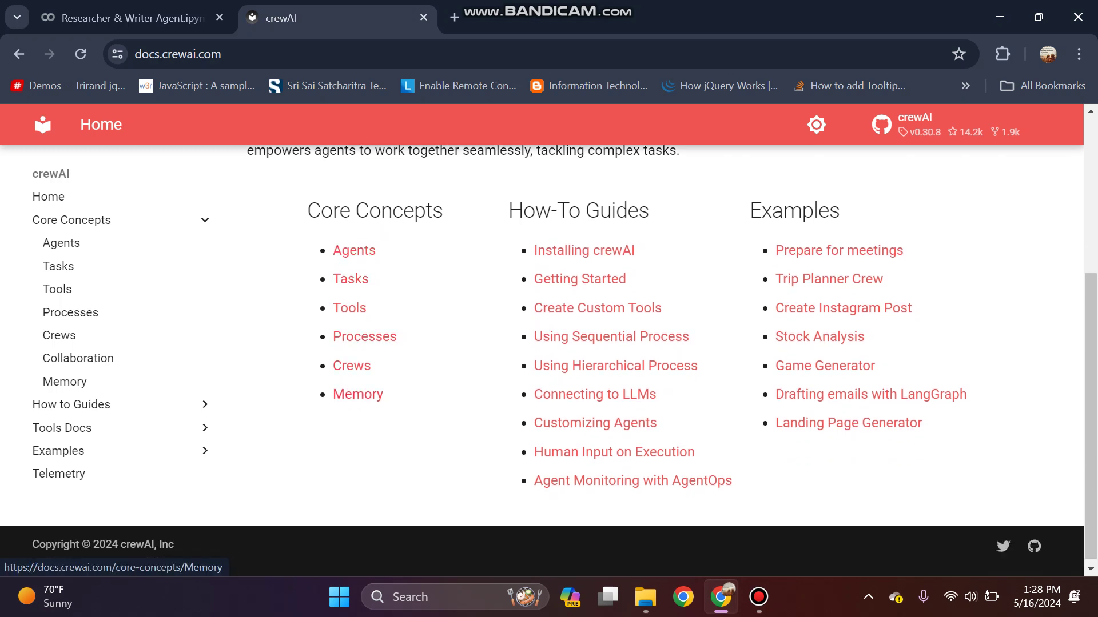
pyautogui.click(354, 250)
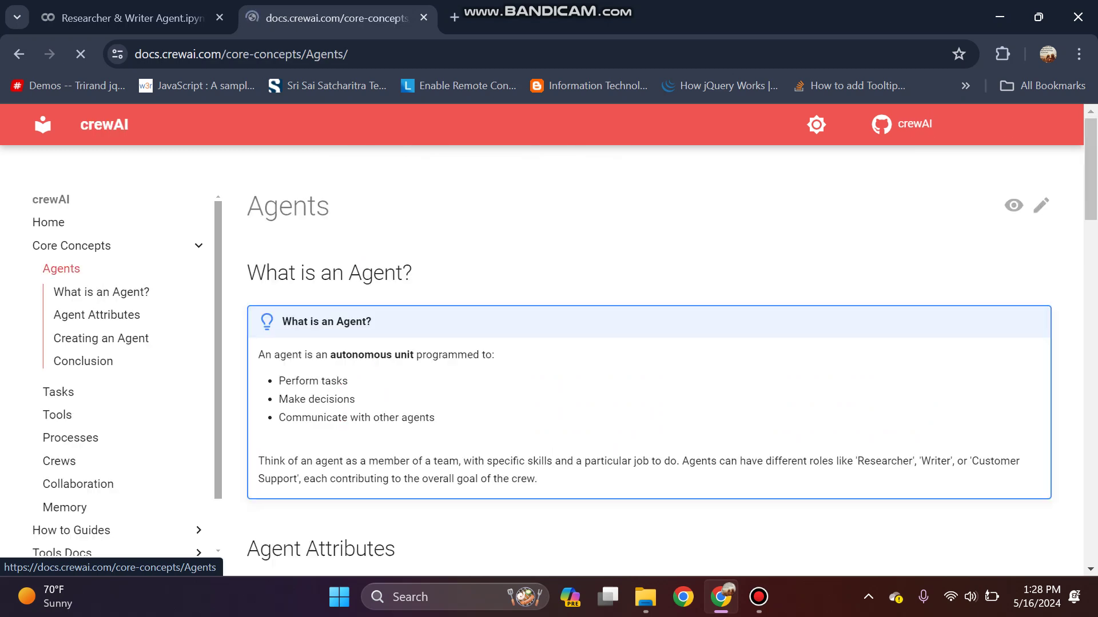
pyautogui.scroll(-2, 549, 343)
pyautogui.moveTo(283, 236); pyautogui.dragTo(369, 236)
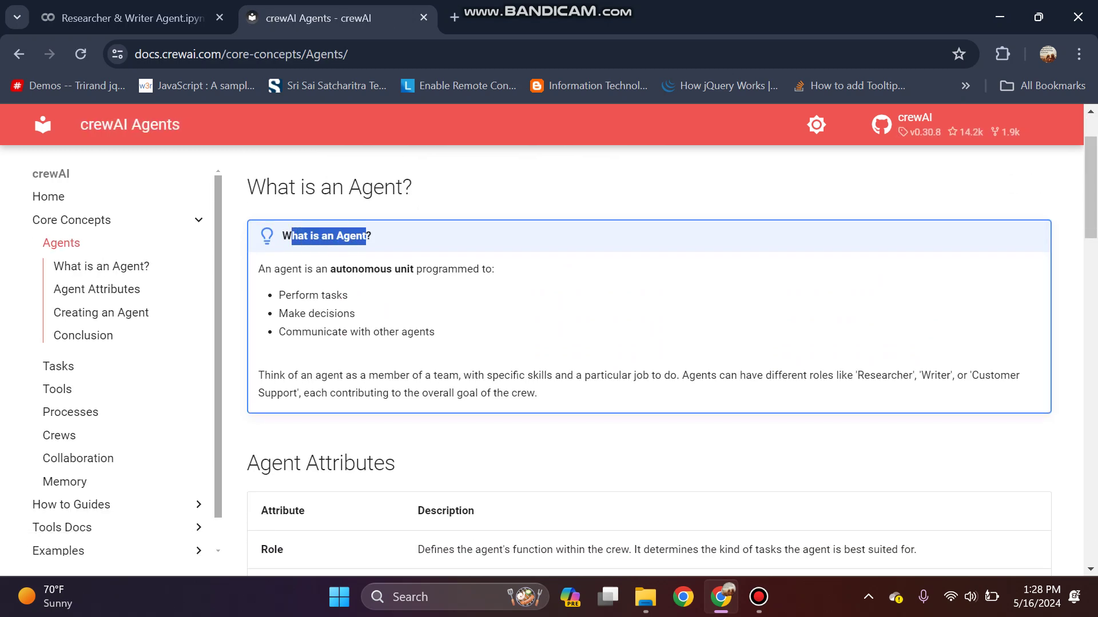
pyautogui.scroll(-2, 548, 343)
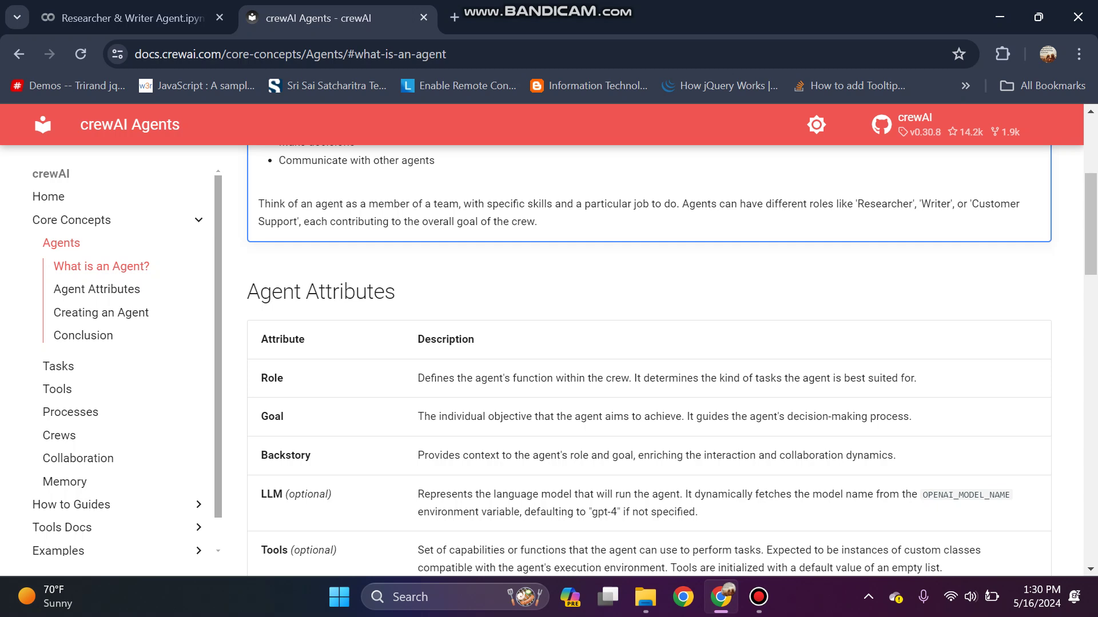
pyautogui.scroll(3, 648, 361)
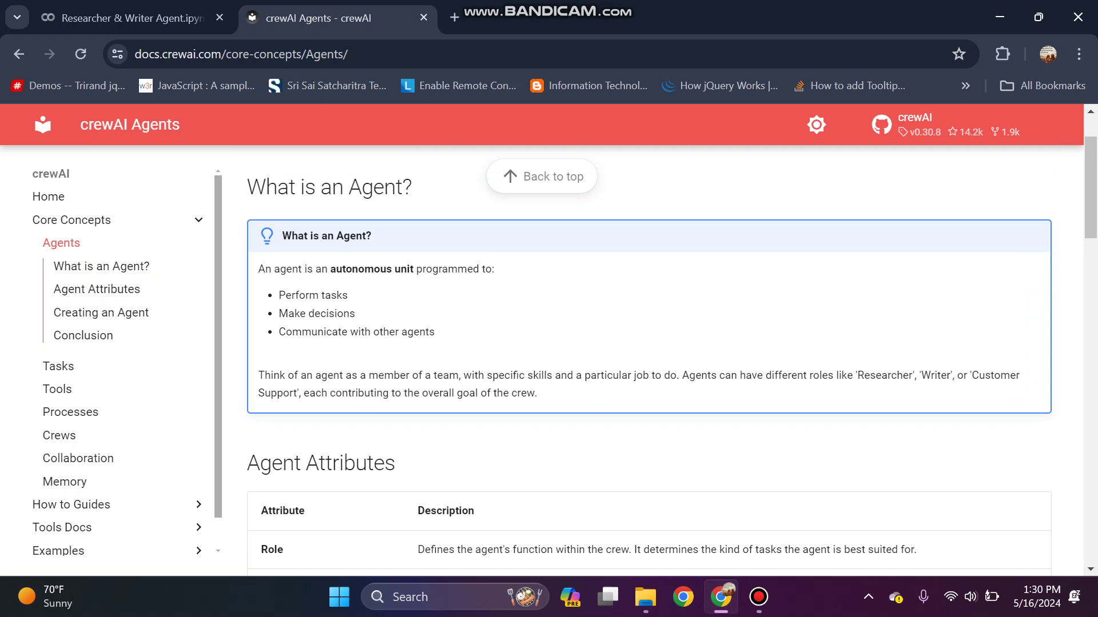
pyautogui.scroll(-3, 649, 360)
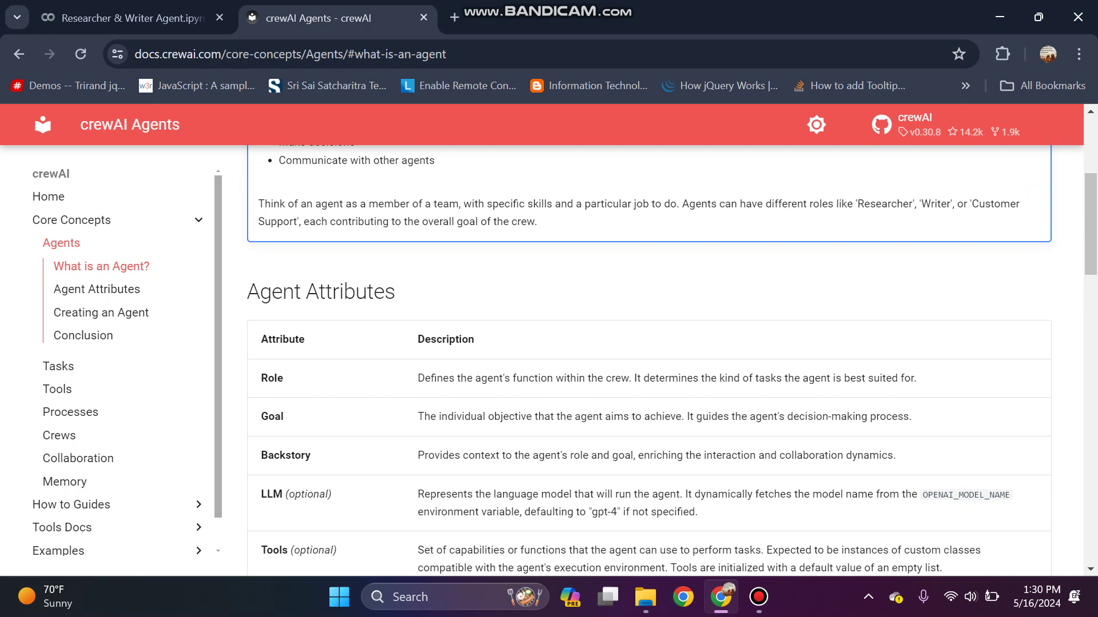
pyautogui.scroll(2, 649, 360)
pyautogui.scroll(-3, 649, 361)
pyautogui.scroll(-1, 649, 360)
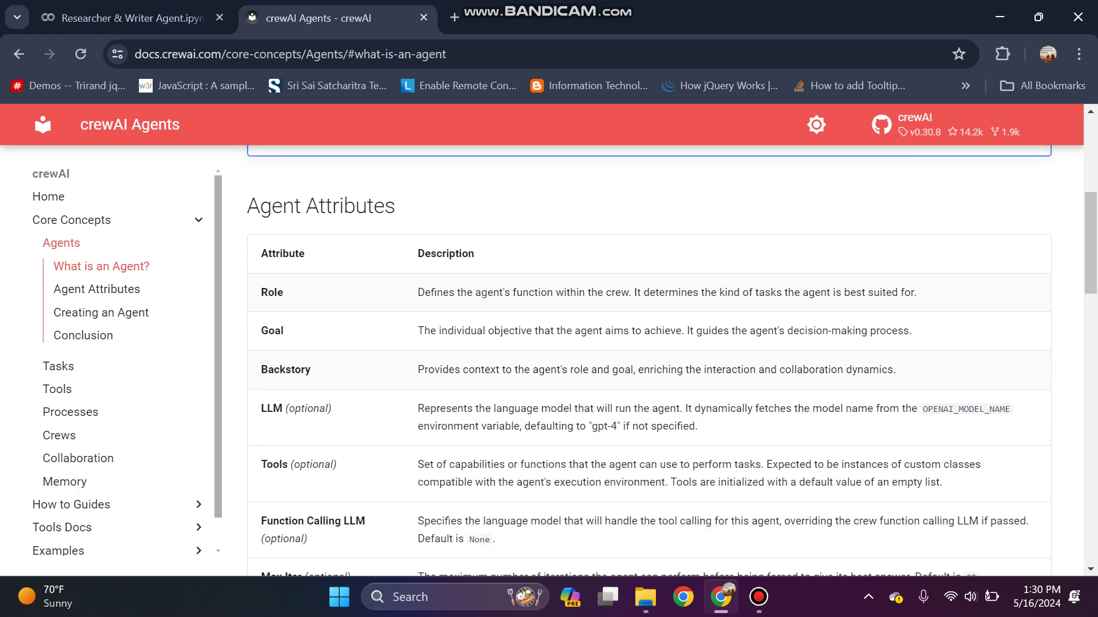
pyautogui.scroll(-1, 649, 378)
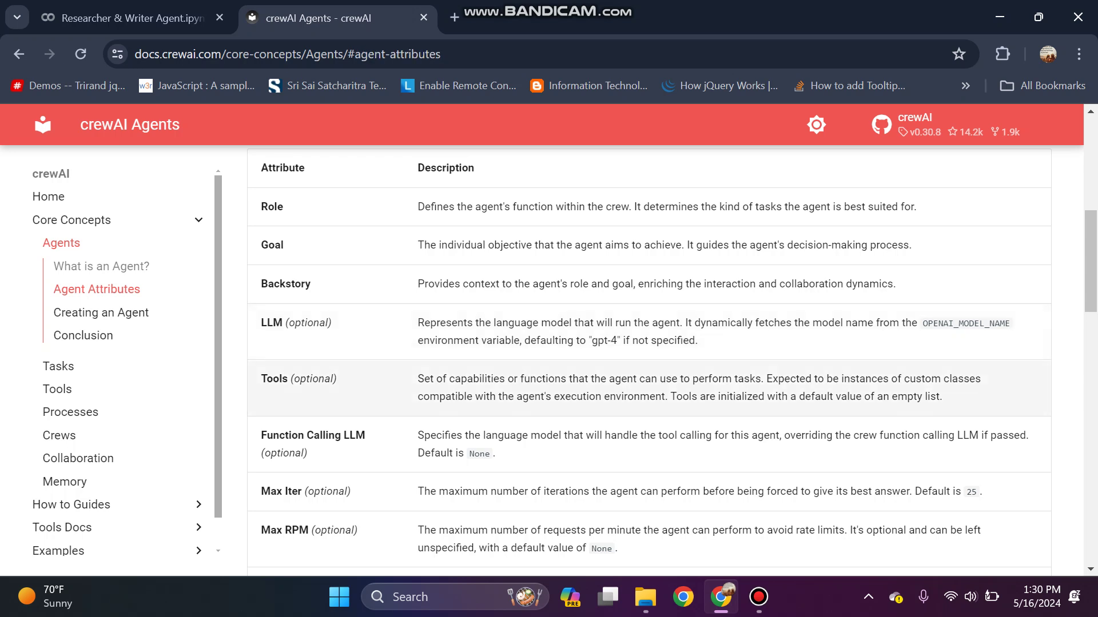
pyautogui.scroll(2, 649, 377)
pyautogui.scroll(1, 649, 378)
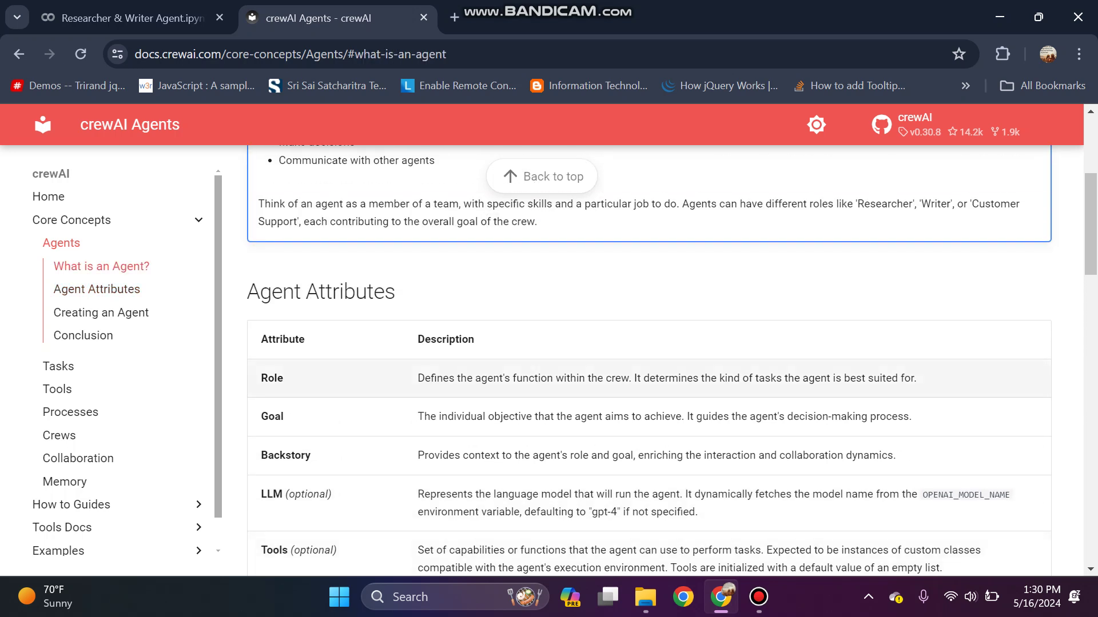
pyautogui.doubleClick(273, 378)
pyautogui.click(272, 378)
pyautogui.doubleClick(273, 377)
pyautogui.click(272, 378)
pyautogui.doubleClick(272, 377)
pyautogui.moveTo(417, 377); pyautogui.dragTo(505, 377)
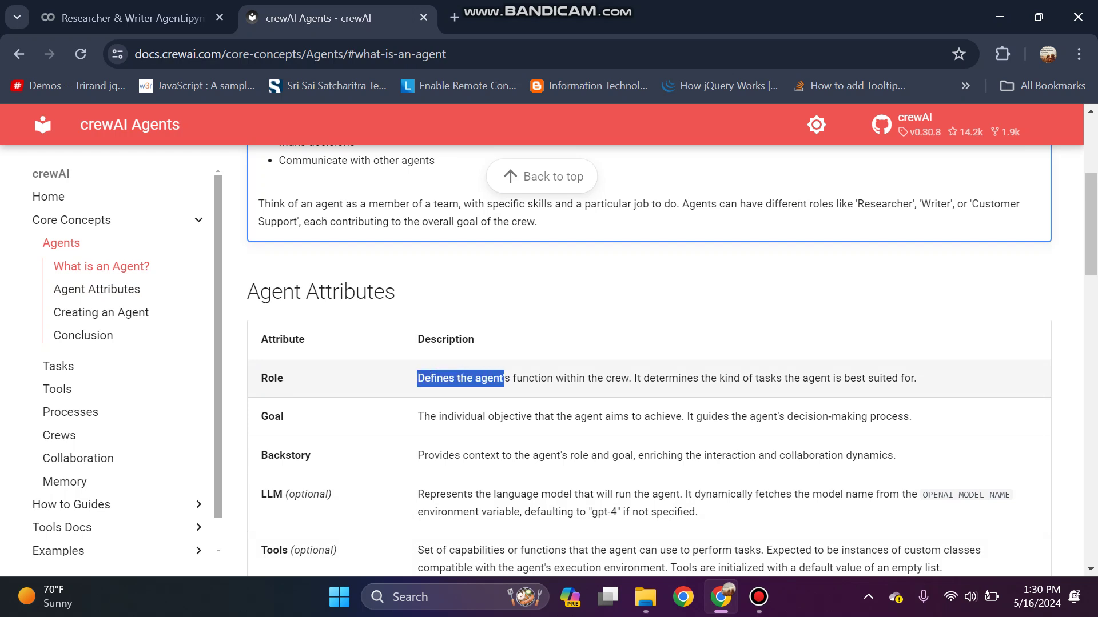
pyautogui.click(514, 415)
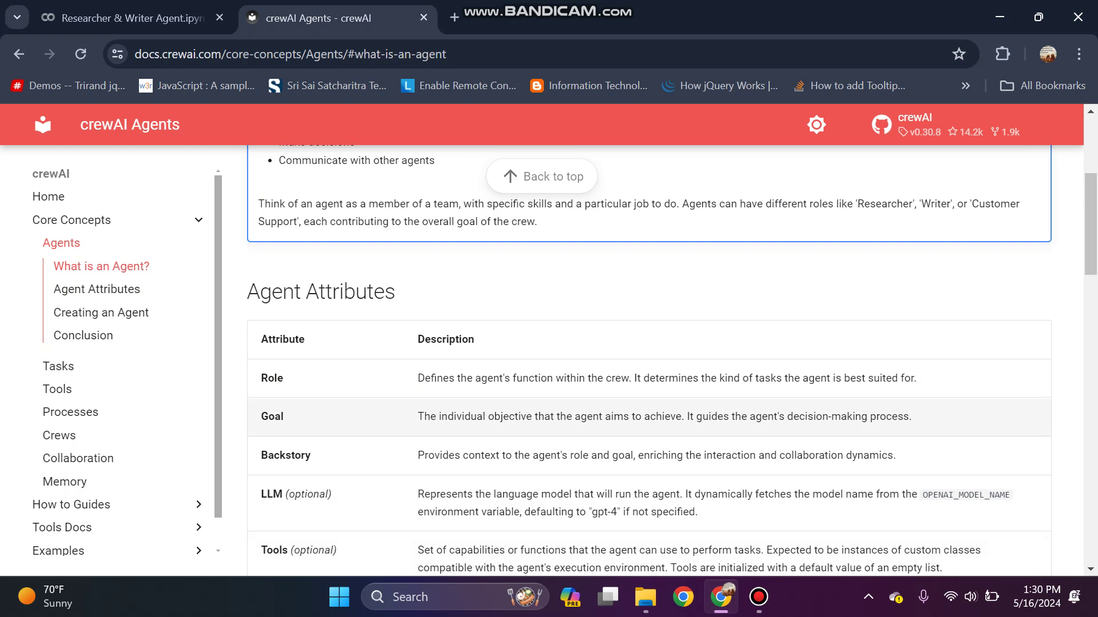
pyautogui.scroll(-1, 550, 386)
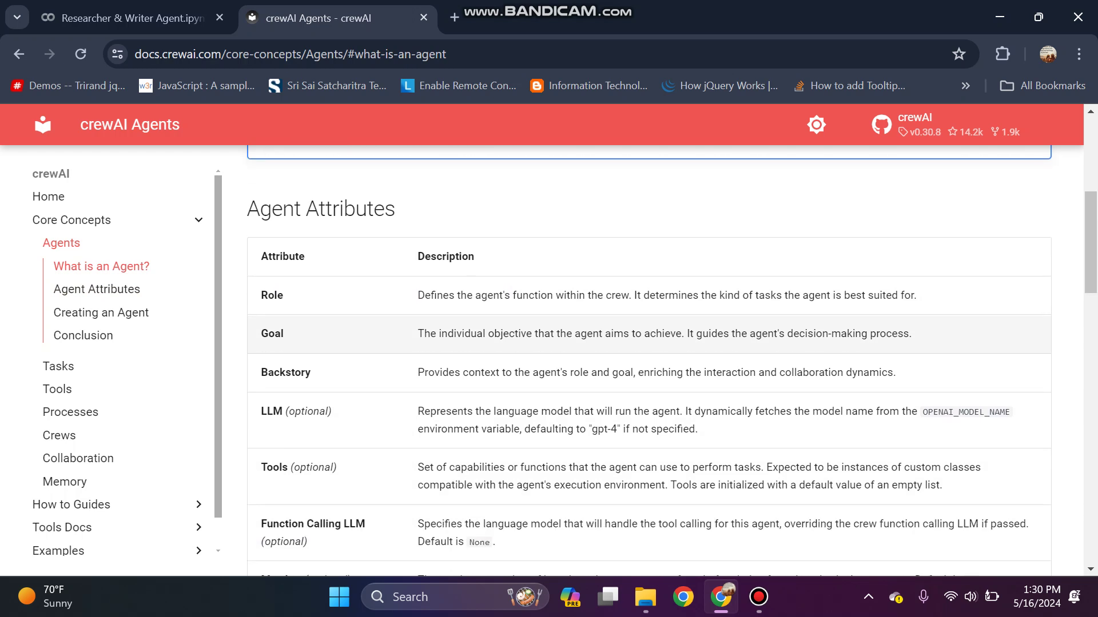
pyautogui.doubleClick(285, 370)
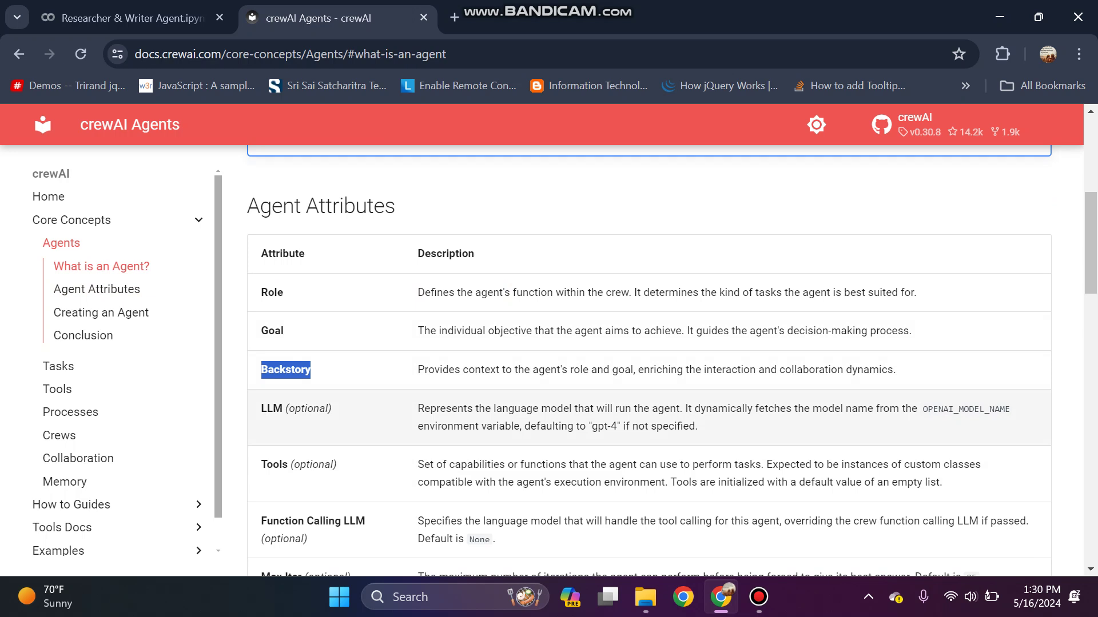
pyautogui.scroll(-1, 649, 370)
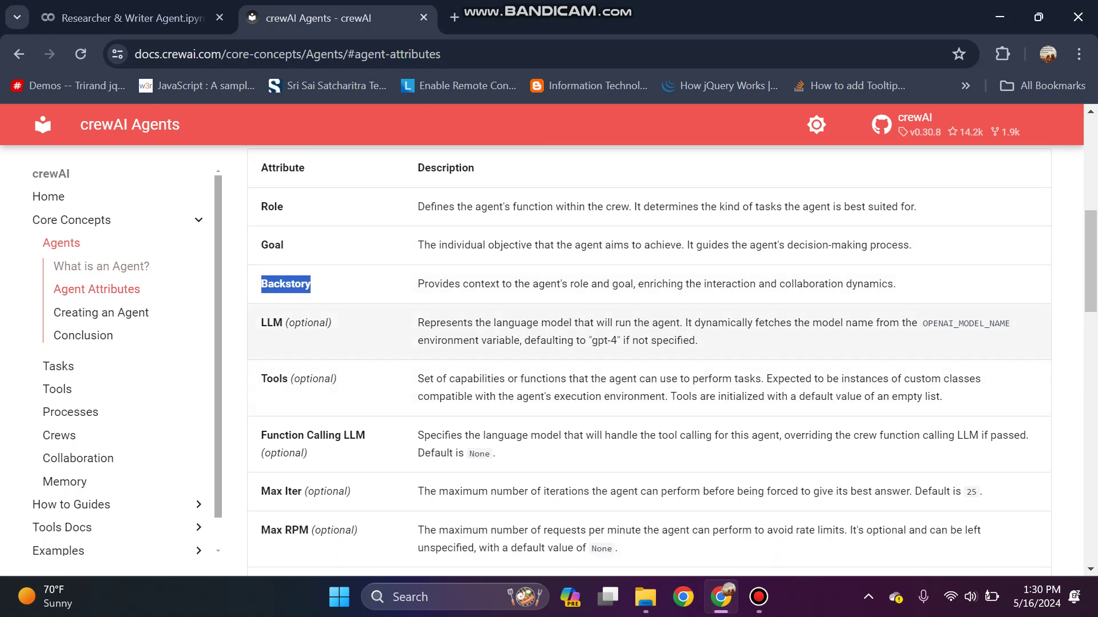
pyautogui.click(344, 330)
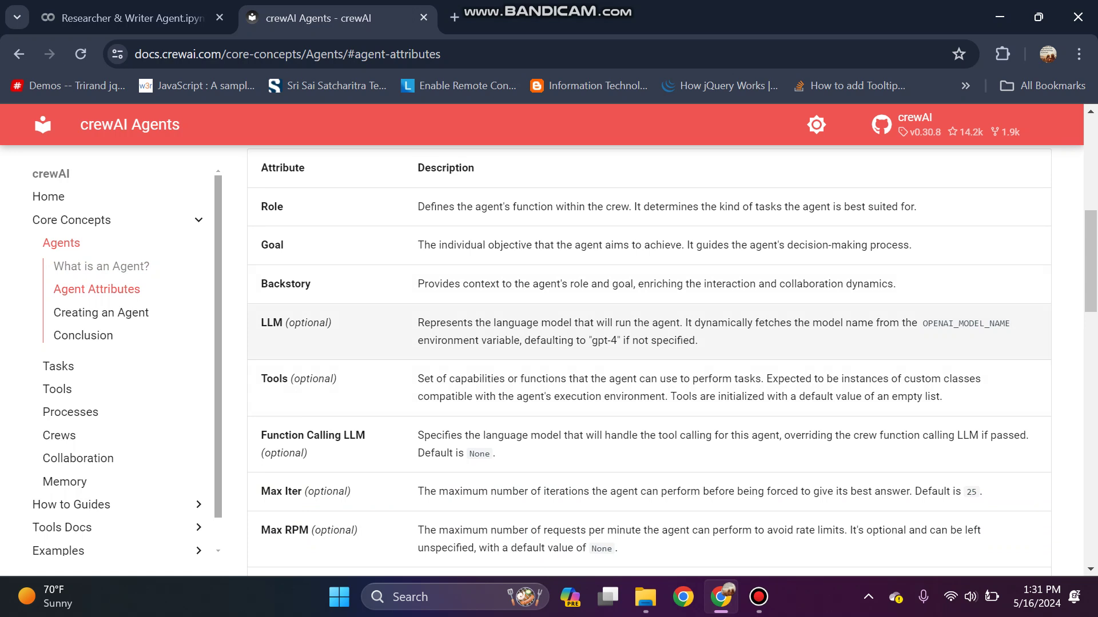
pyautogui.moveTo(261, 324); pyautogui.dragTo(333, 323)
pyautogui.moveTo(418, 323); pyautogui.dragTo(537, 340)
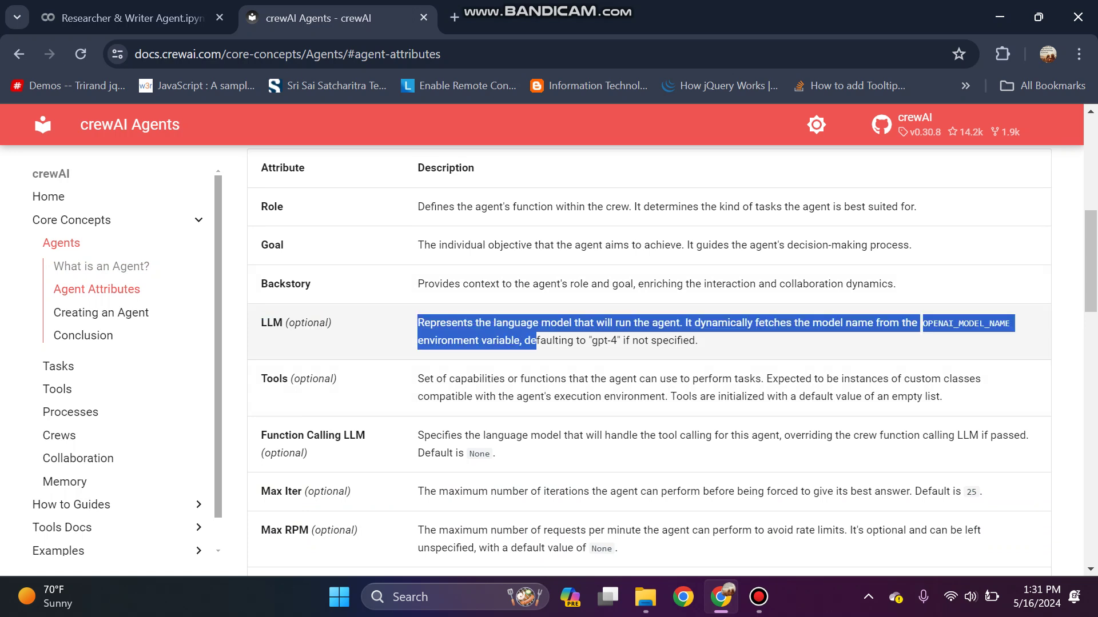
pyautogui.click(536, 341)
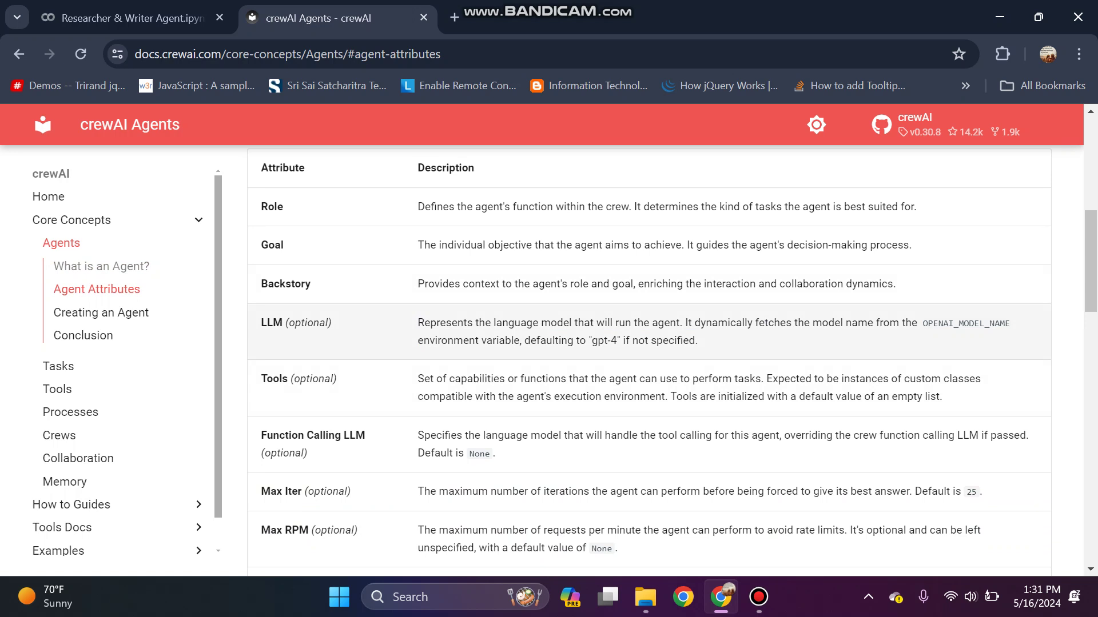
pyautogui.moveTo(418, 323); pyautogui.dragTo(515, 341)
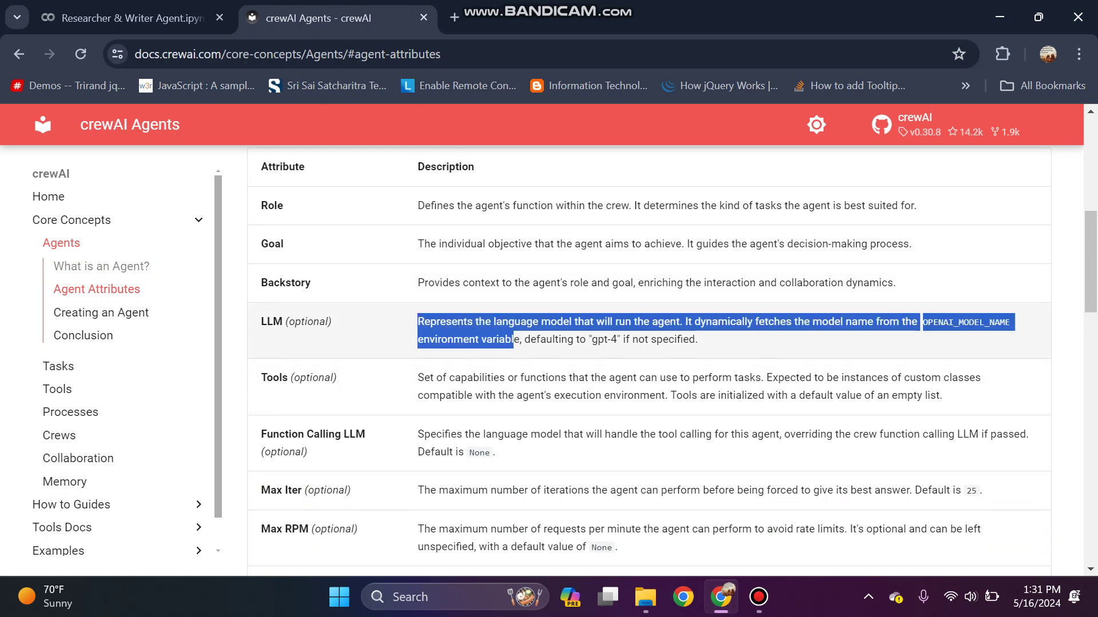
pyautogui.scroll(-1, 600, 343)
# Step: Highlight the Agents page's Tools attribute description, then collapse and re-expand the sidebar's Core Concepts
pyautogui.click(600, 274)
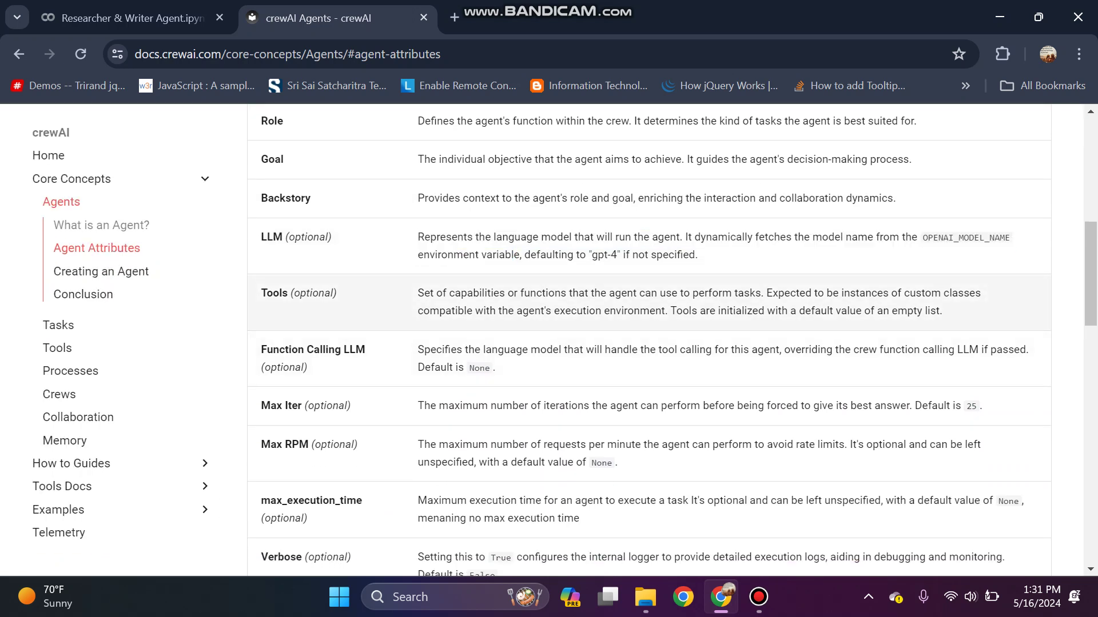
pyautogui.moveTo(417, 292); pyautogui.dragTo(502, 310)
pyautogui.click(601, 311)
pyautogui.scroll(-2, 649, 343)
pyautogui.scroll(4, 649, 343)
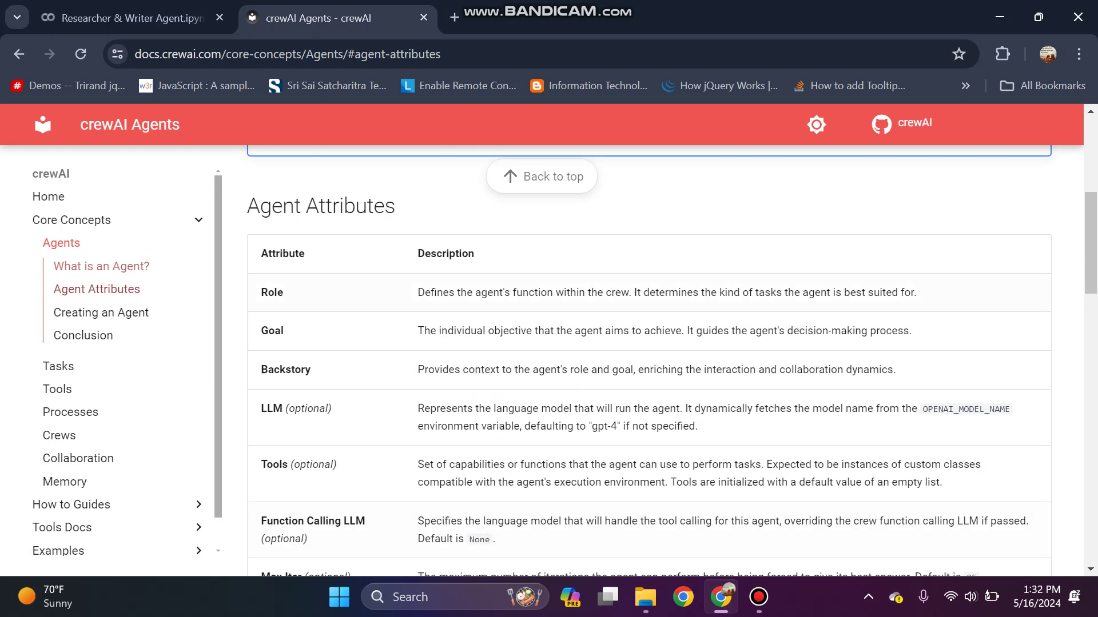
pyautogui.scroll(5, 649, 344)
pyautogui.scroll(3, 648, 343)
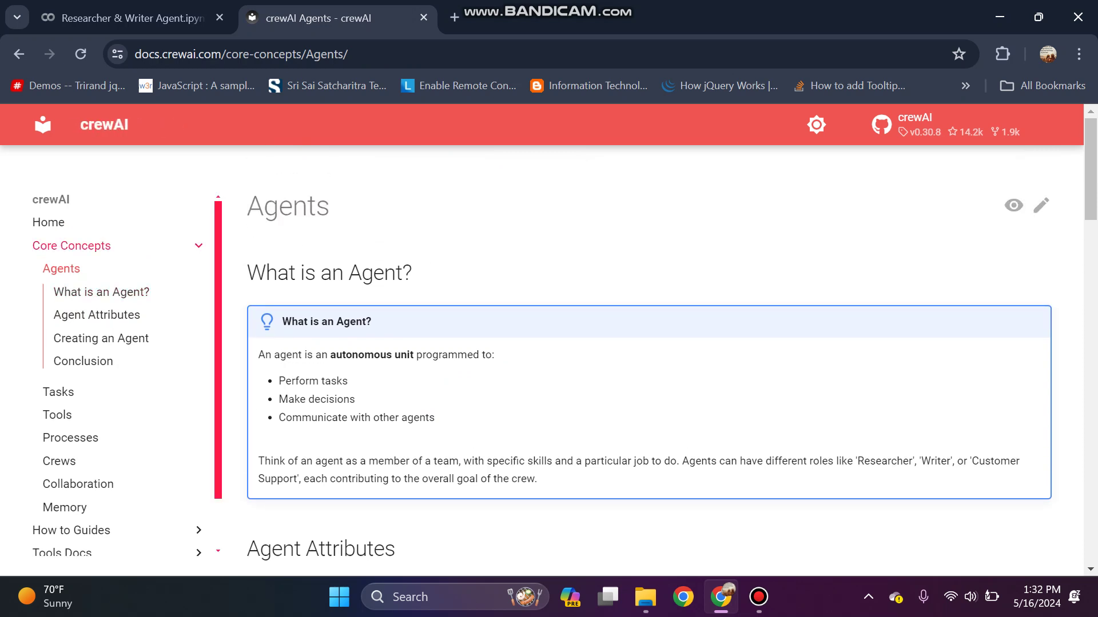
pyautogui.click(198, 246)
pyautogui.click(198, 246)
pyautogui.scroll(-2, 104, 343)
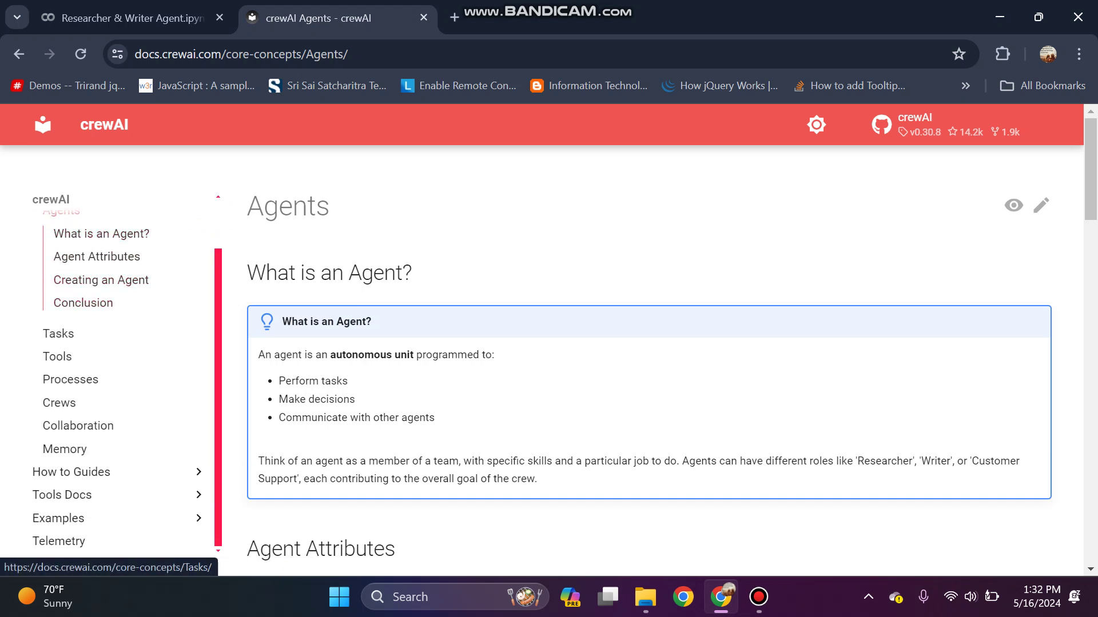
# Step: Go to the Tasks page and emphasise the Description task attribute
pyautogui.click(59, 334)
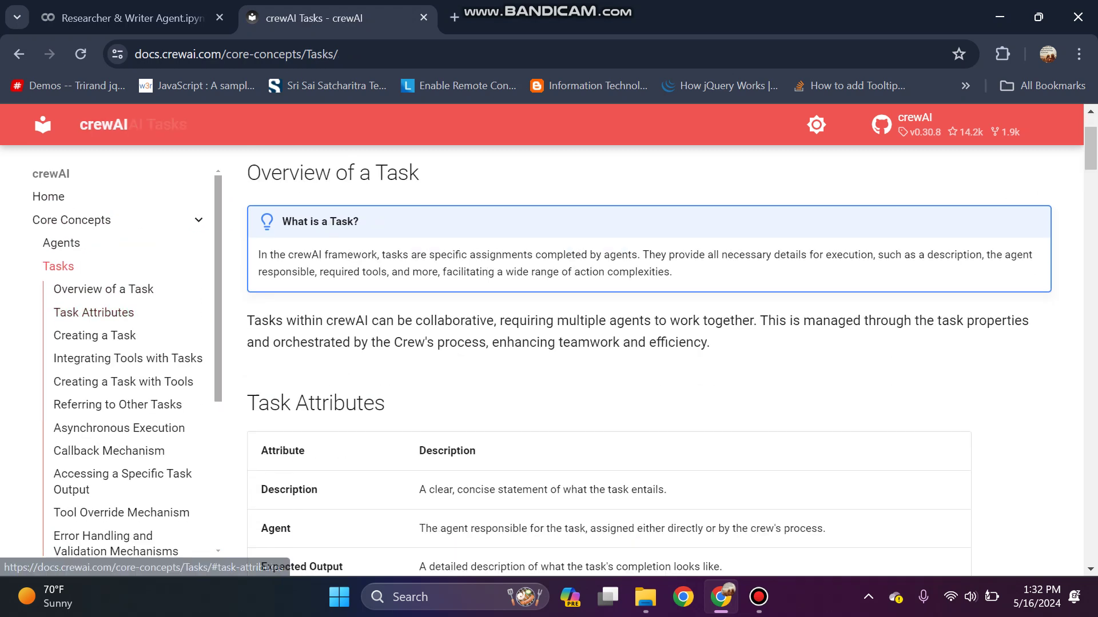
pyautogui.scroll(-5, 600, 343)
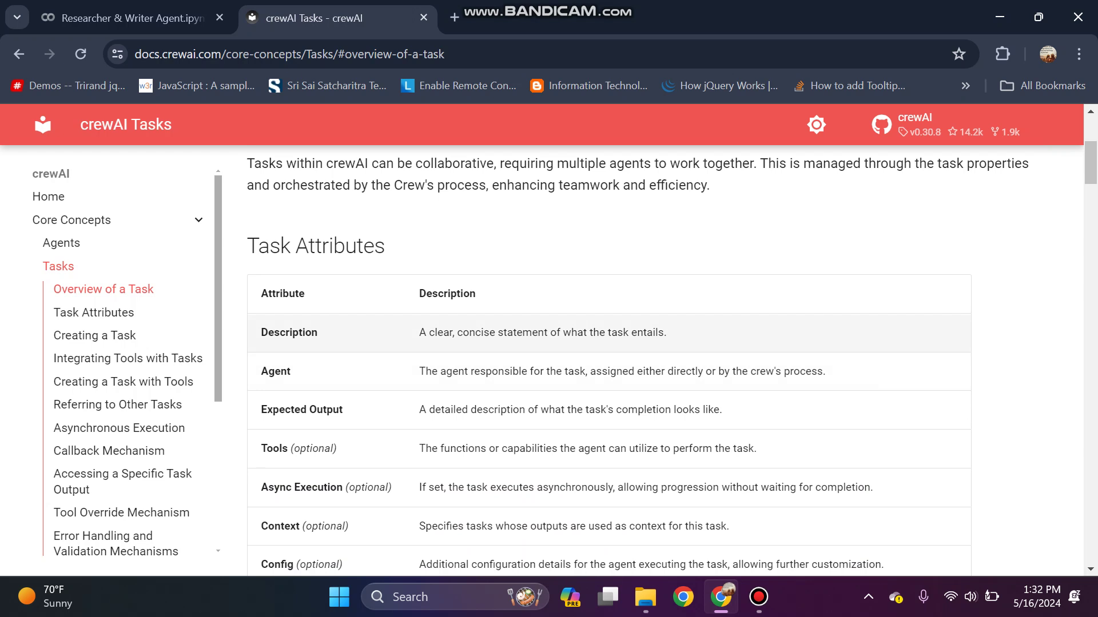
pyautogui.doubleClick(428, 333)
pyautogui.click(427, 334)
pyautogui.doubleClick(289, 333)
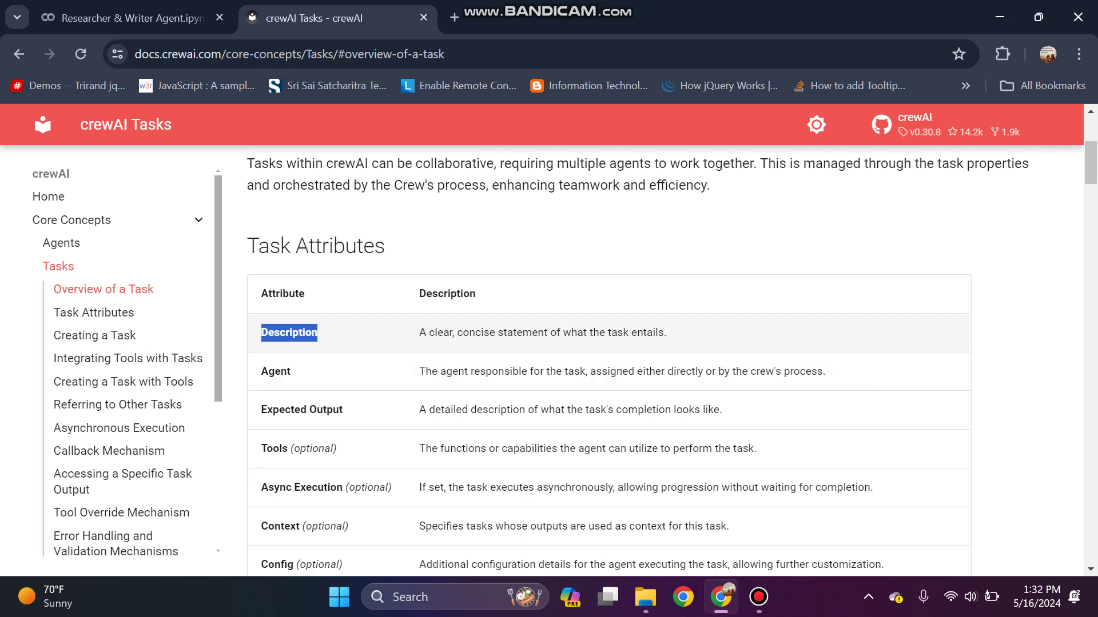
pyautogui.scroll(-1, 600, 344)
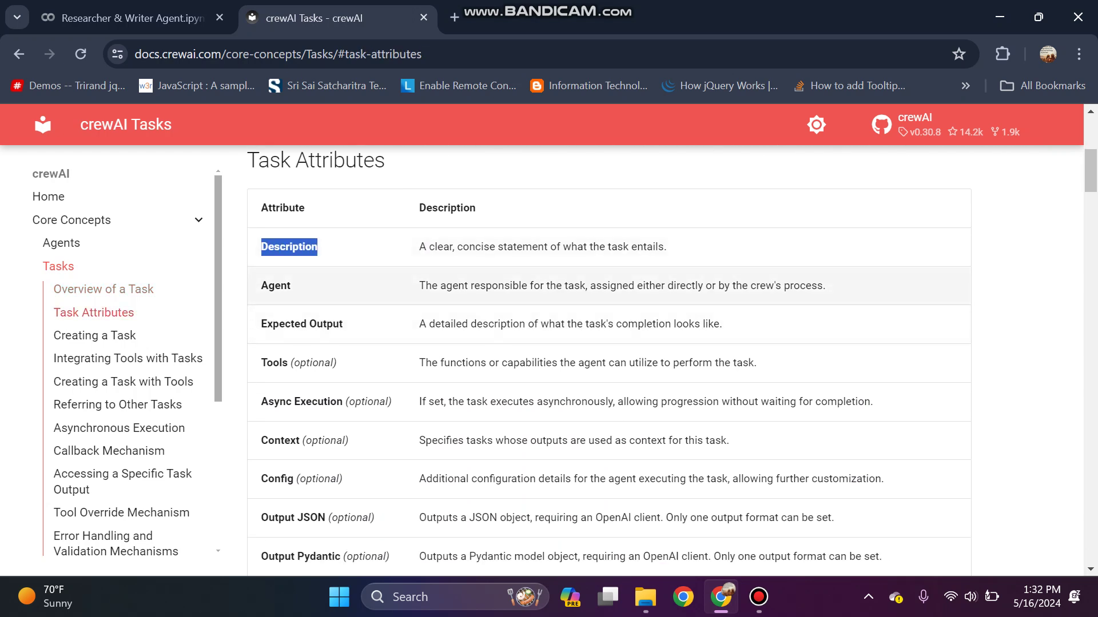
pyautogui.doubleClick(292, 324)
# Step: Highlight the Description, Agent and Expected Output explanations, then go to the Tools page
pyautogui.moveTo(267, 247); pyautogui.dragTo(293, 286)
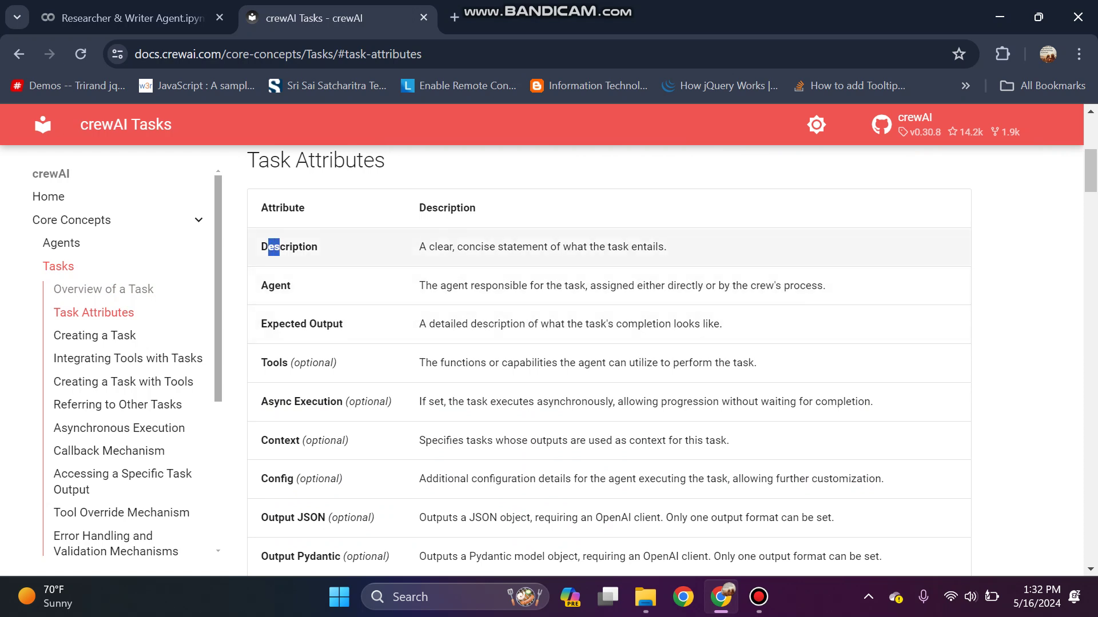
pyautogui.scroll(1, 600, 343)
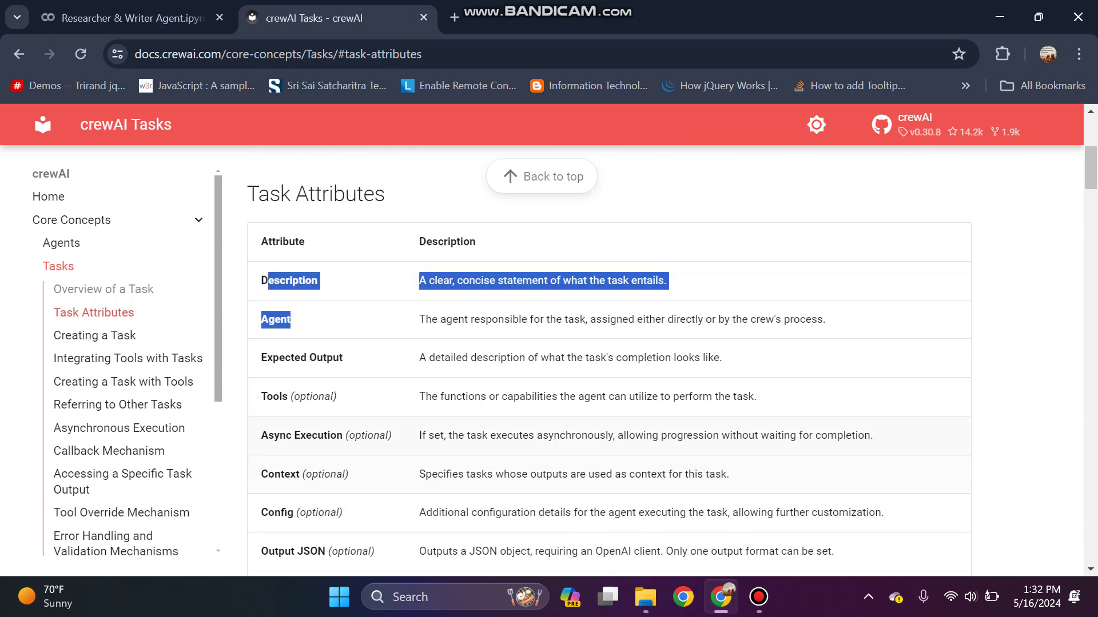
pyautogui.click(600, 334)
pyautogui.moveTo(420, 333); pyautogui.dragTo(668, 333)
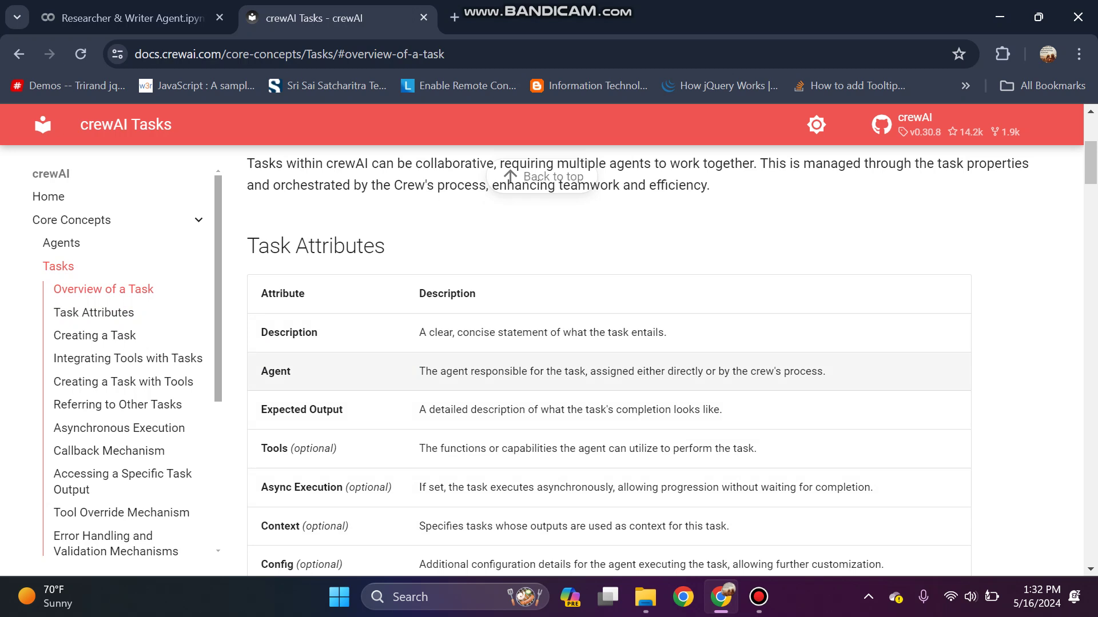
pyautogui.moveTo(447, 371); pyautogui.dragTo(806, 371)
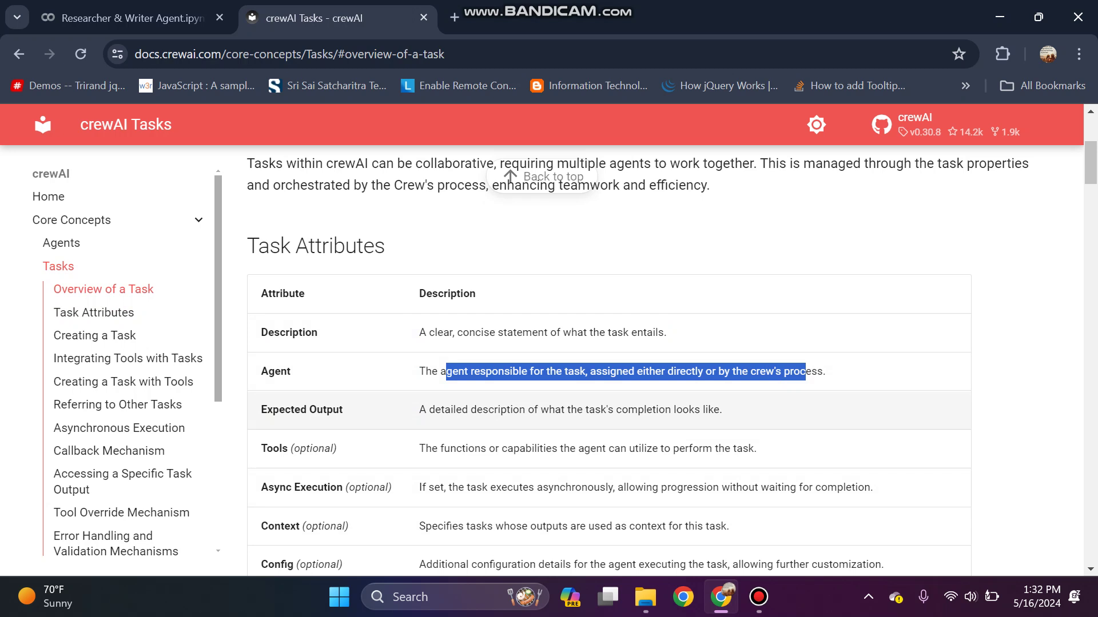
pyautogui.moveTo(426, 410); pyautogui.dragTo(682, 410)
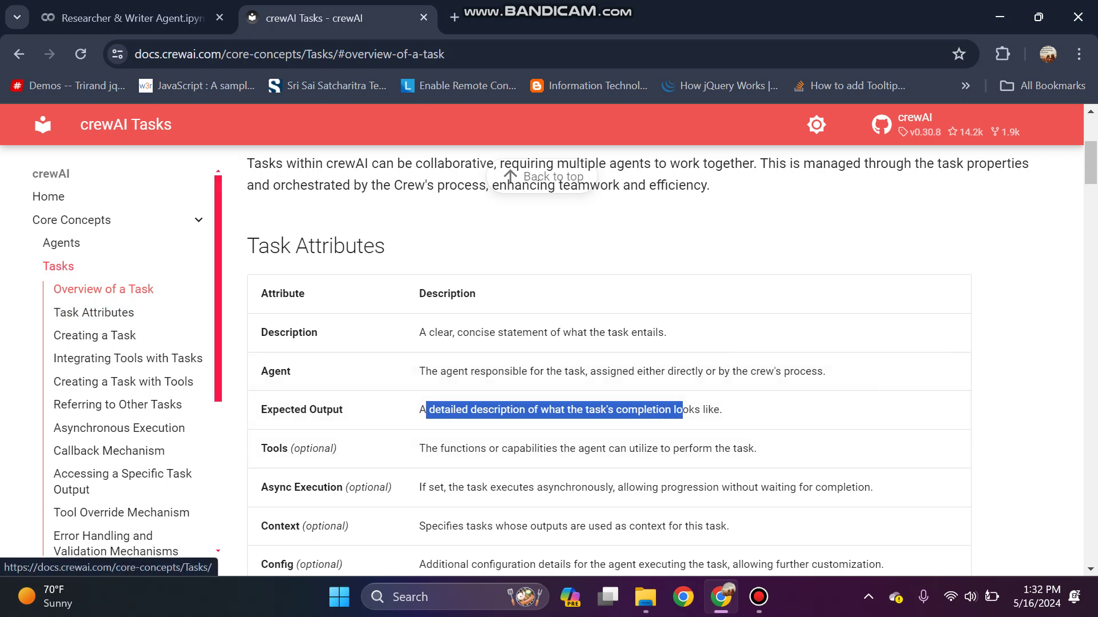
pyautogui.scroll(-3, 112, 360)
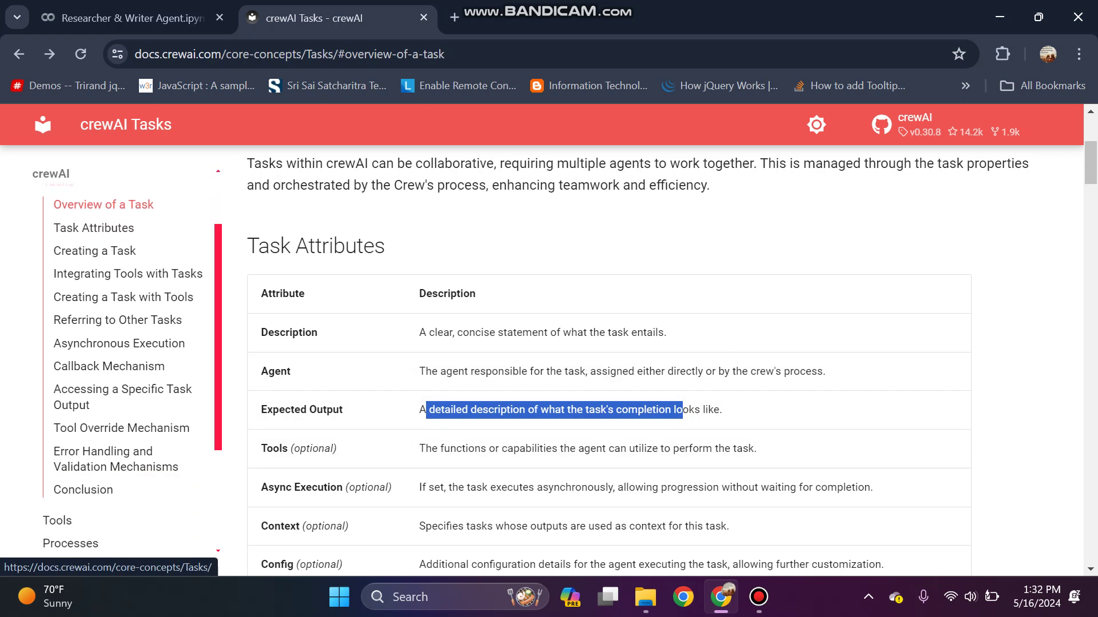
pyautogui.scroll(-3, 111, 360)
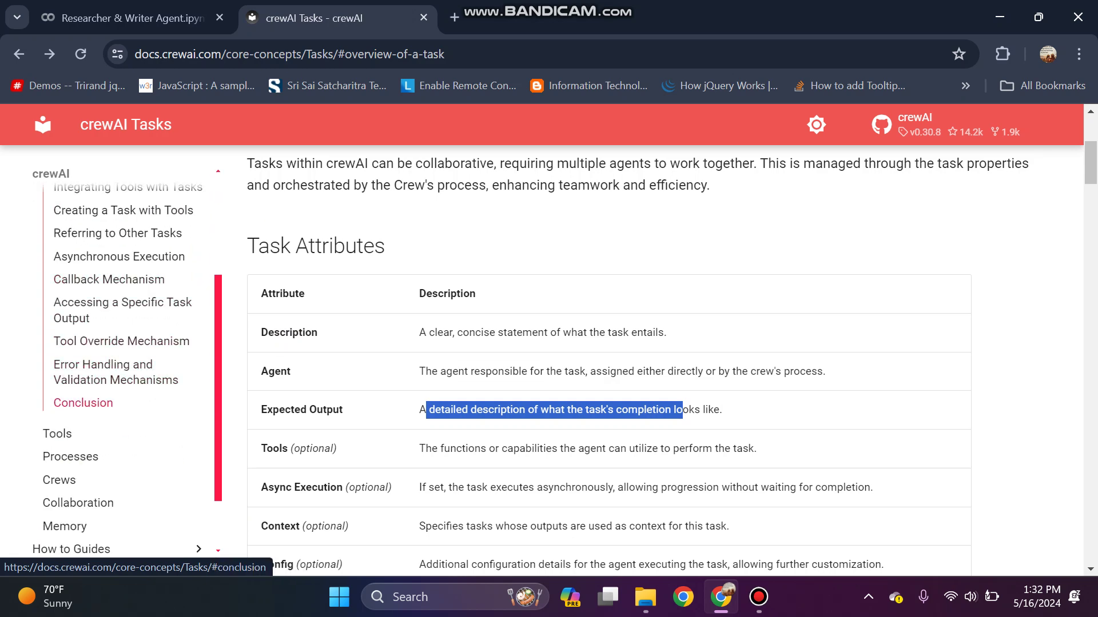
pyautogui.click(57, 433)
pyautogui.scroll(-2, 601, 343)
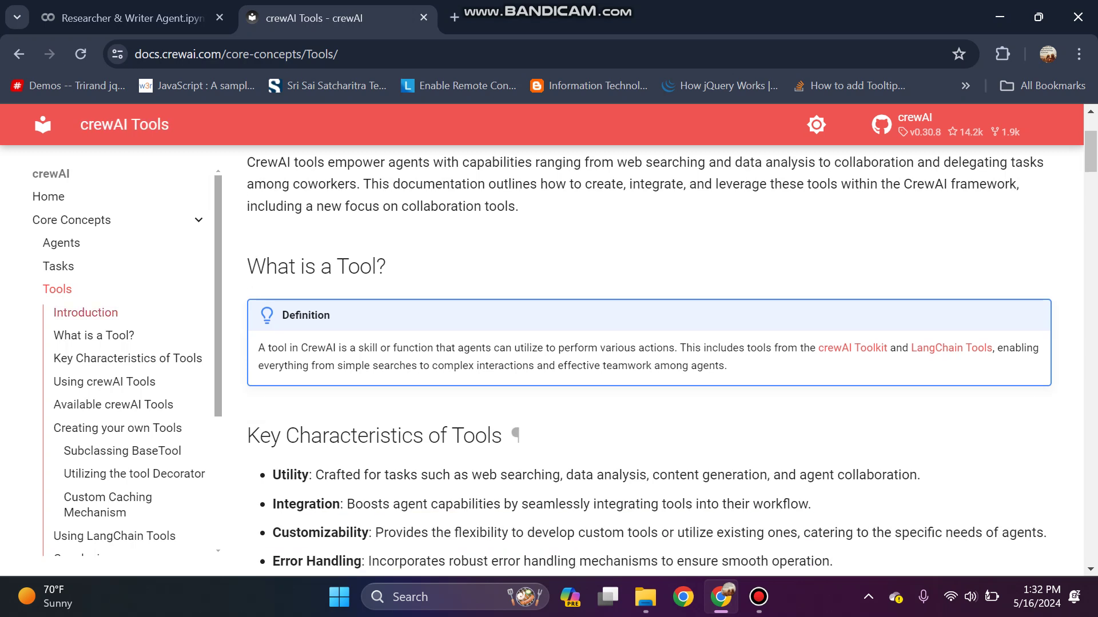
pyautogui.scroll(-1, 600, 343)
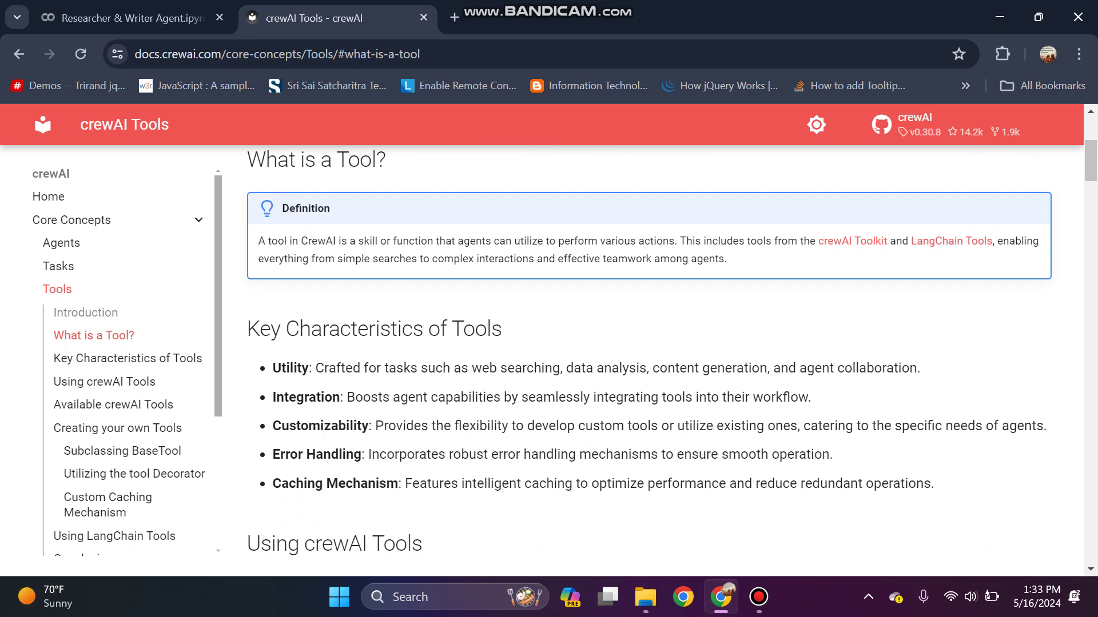
# Step: Open the crewAI Toolkit repository and the LangChain Tools docs in new tabs
pyautogui.middleClick(852, 242)
pyautogui.middleClick(951, 240)
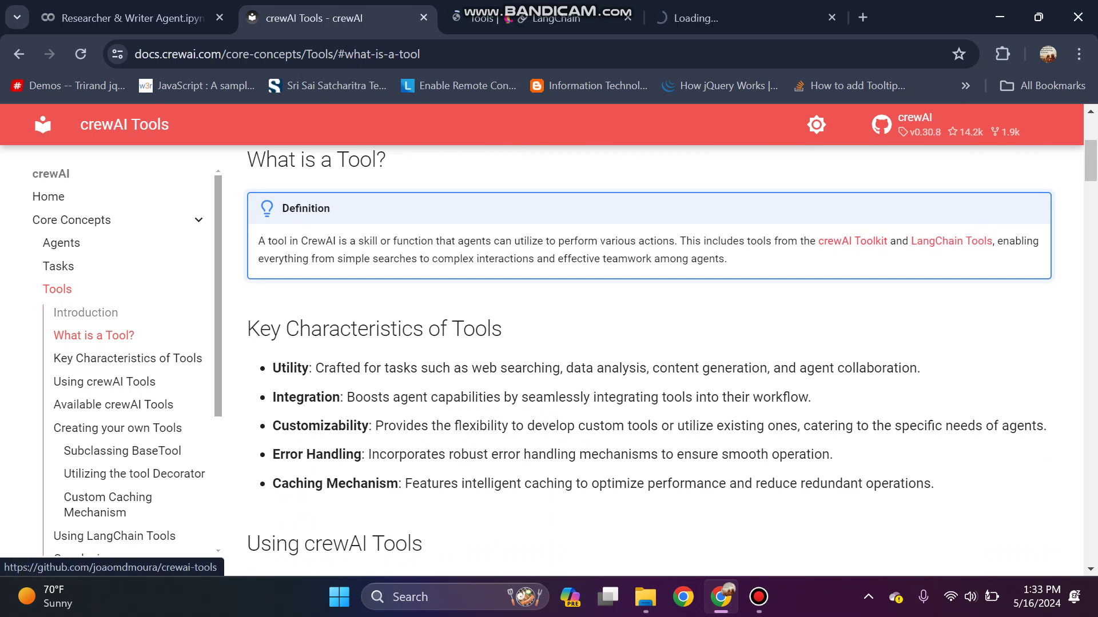
# Step: Switch to the LangChain Tools tab to browse tools like Alpha Vantage, ArXiv and DuckDuckGo Search
pyautogui.click(541, 18)
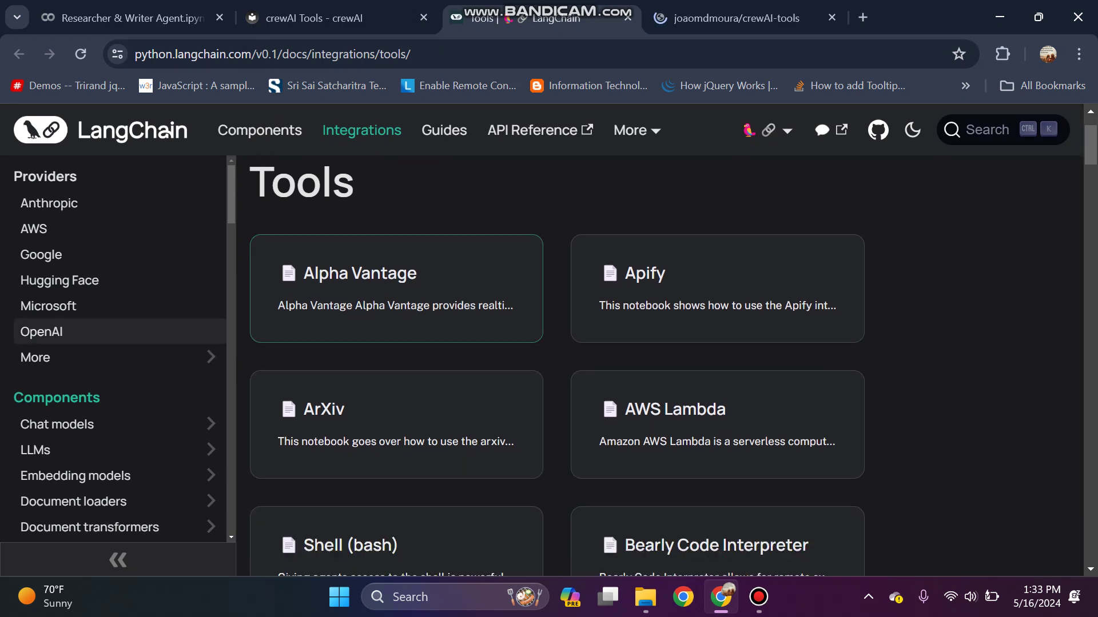
pyautogui.scroll(-2, 395, 369)
pyautogui.scroll(2, 395, 369)
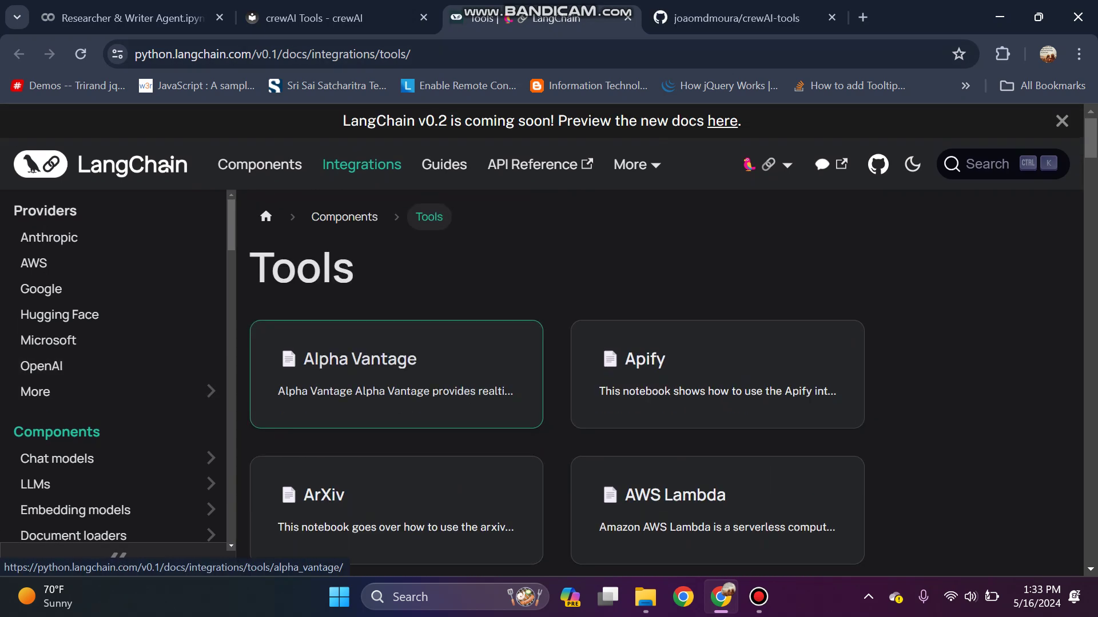
pyautogui.scroll(-3, 717, 386)
pyautogui.scroll(-4, 717, 387)
pyautogui.scroll(-3, 718, 387)
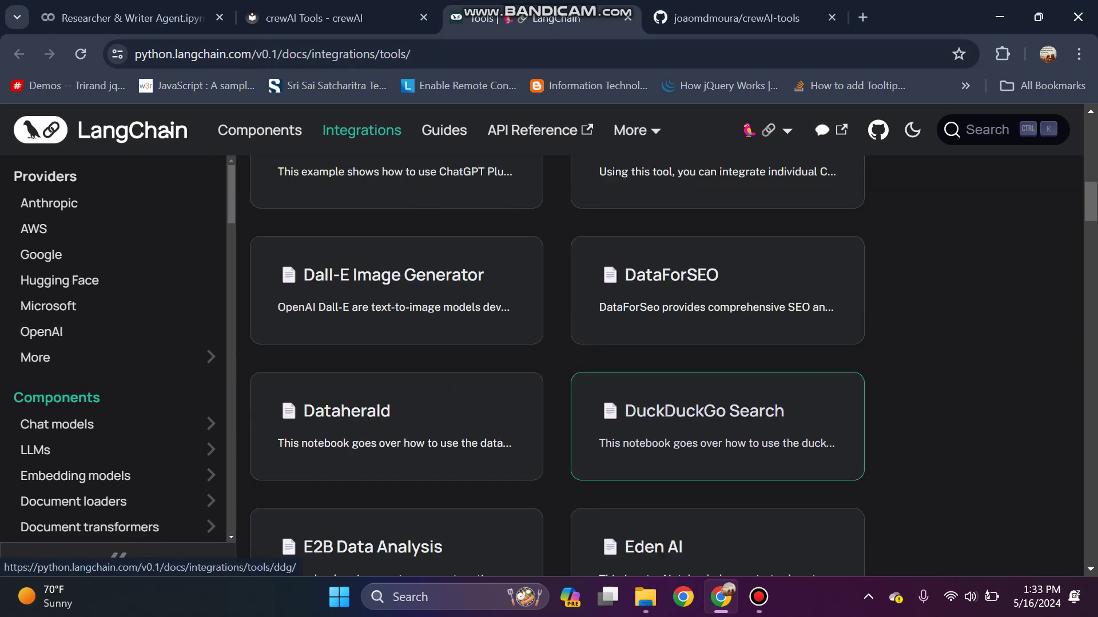
pyautogui.scroll(-2, 717, 386)
pyautogui.scroll(-1, 394, 369)
pyautogui.scroll(-2, 395, 369)
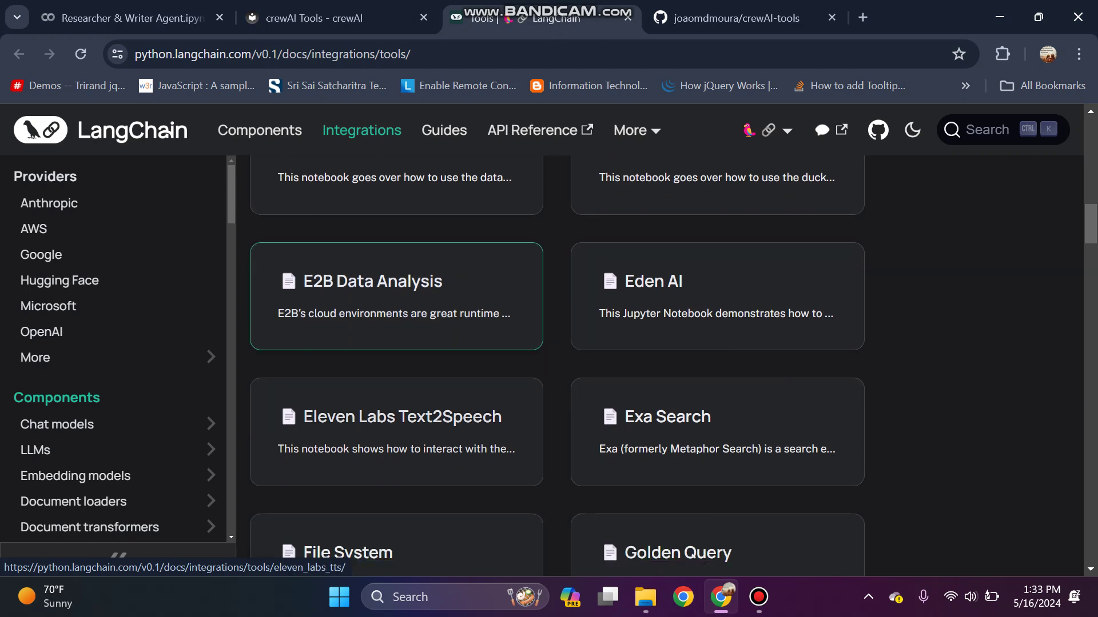
pyautogui.scroll(-1, 395, 368)
pyautogui.scroll(-1, 395, 369)
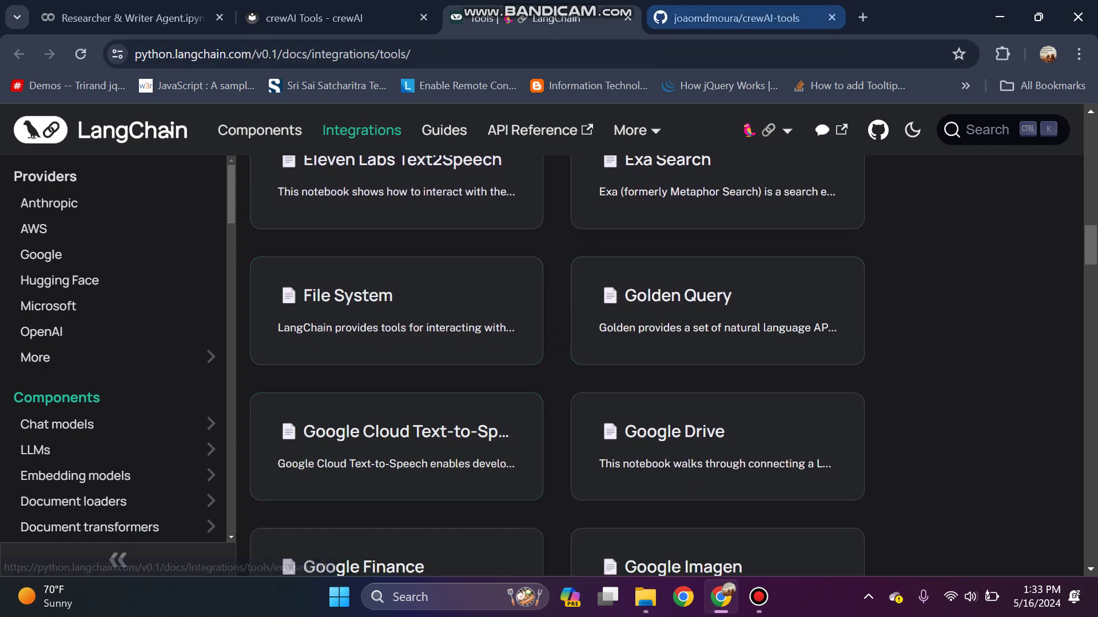
# Step: On GitHub, browse the crewAI-tools repository's crewai_tools/tools folder
pyautogui.click(736, 17)
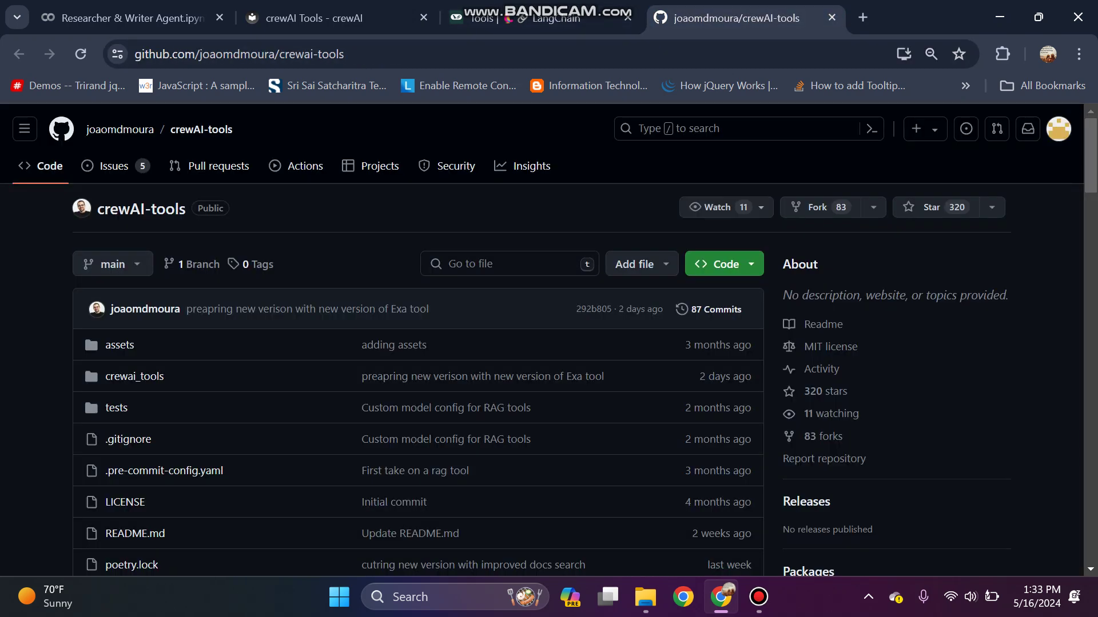
pyautogui.scroll(-1, 258, 344)
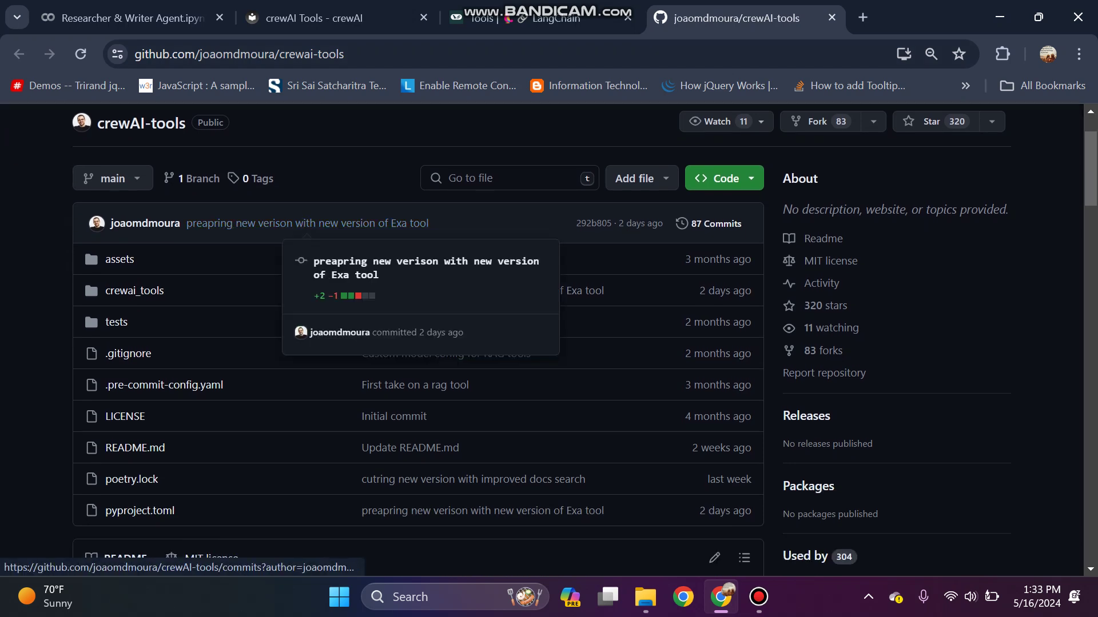
pyautogui.click(134, 376)
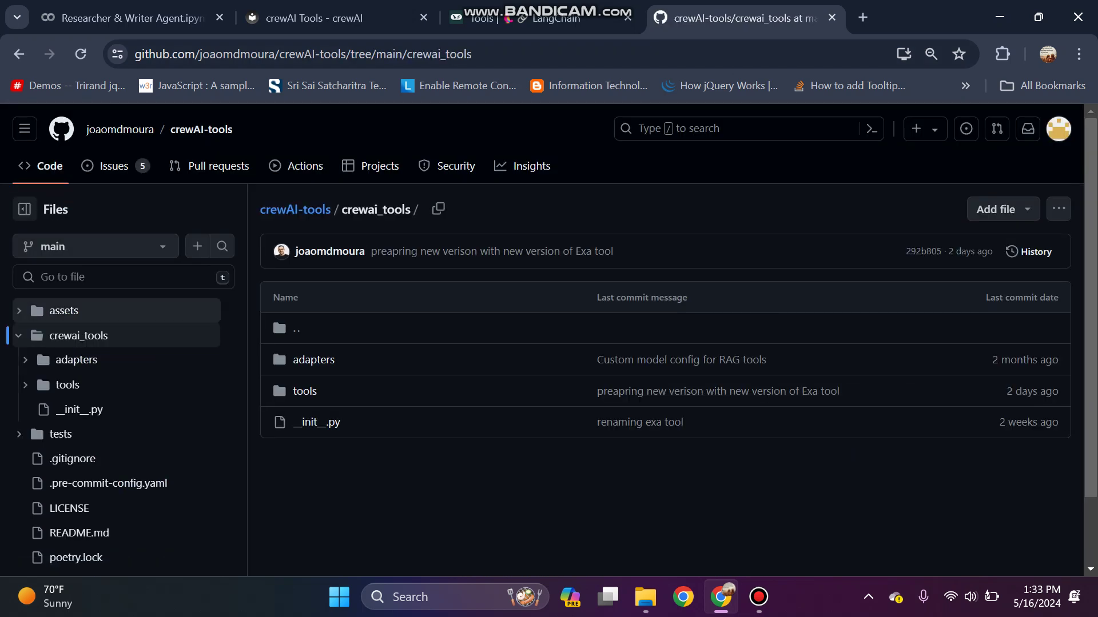
pyautogui.click(305, 391)
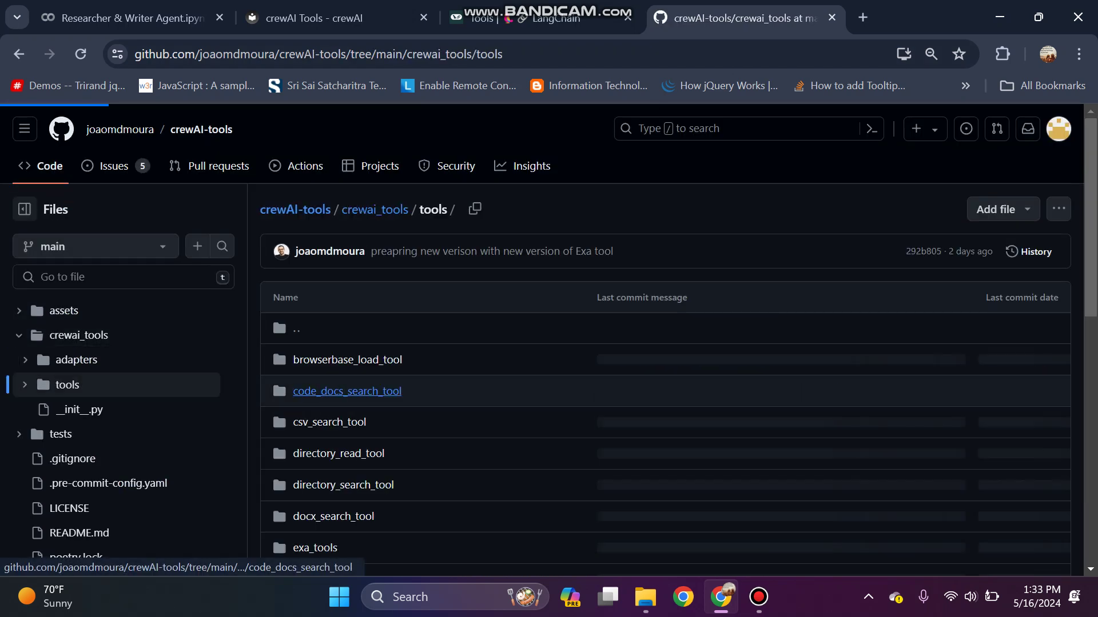
pyautogui.scroll(-1, 549, 386)
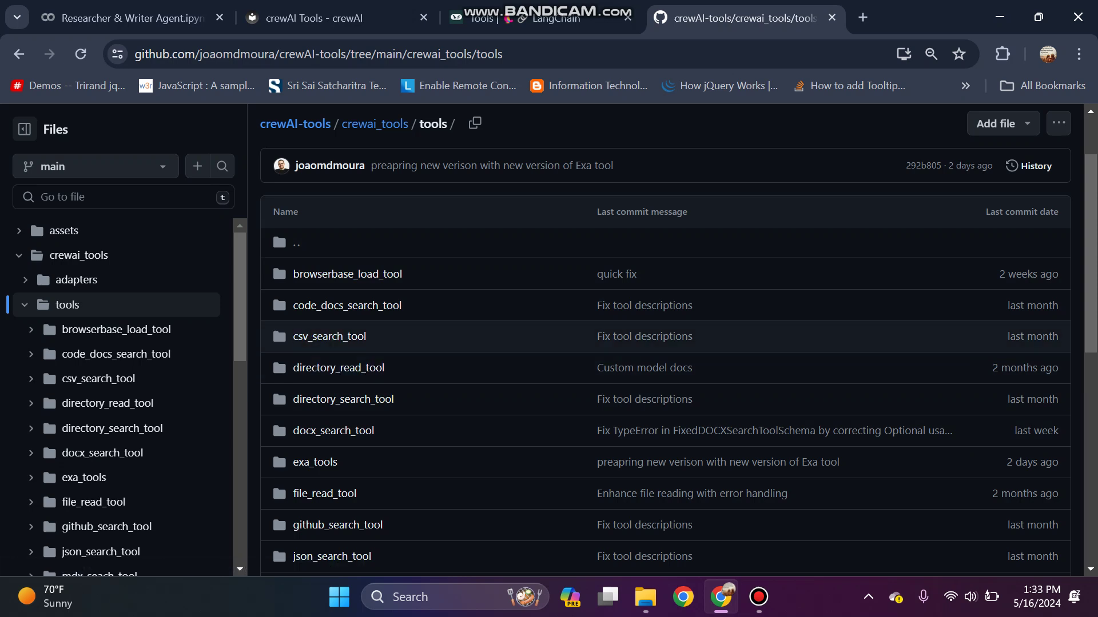
pyautogui.scroll(-1, 549, 369)
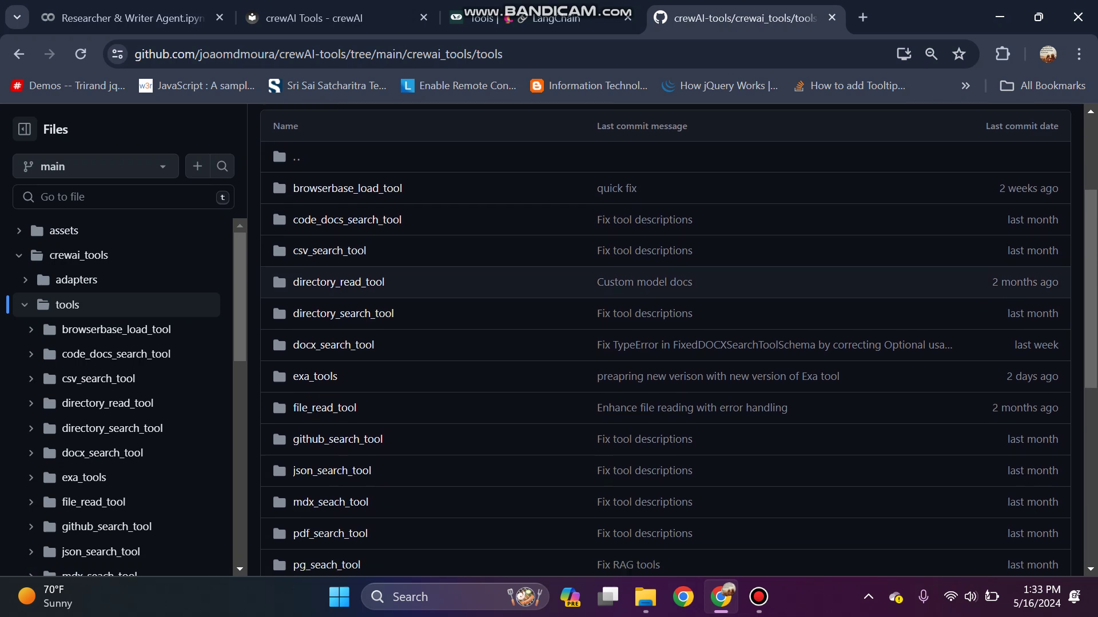
pyautogui.scroll(-1, 549, 369)
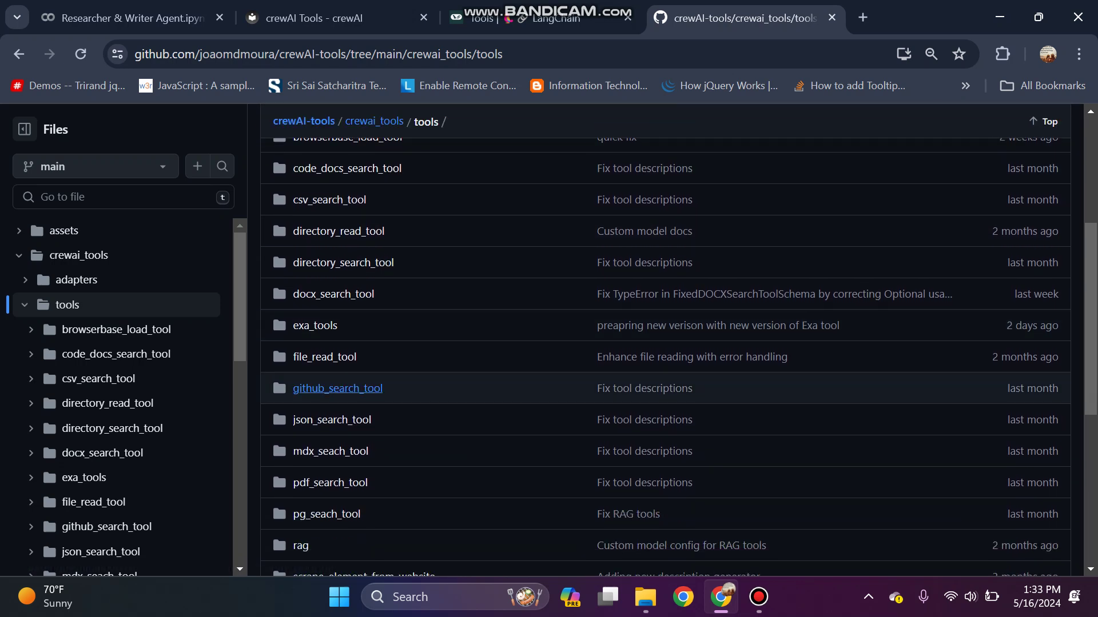
pyautogui.scroll(-2, 549, 429)
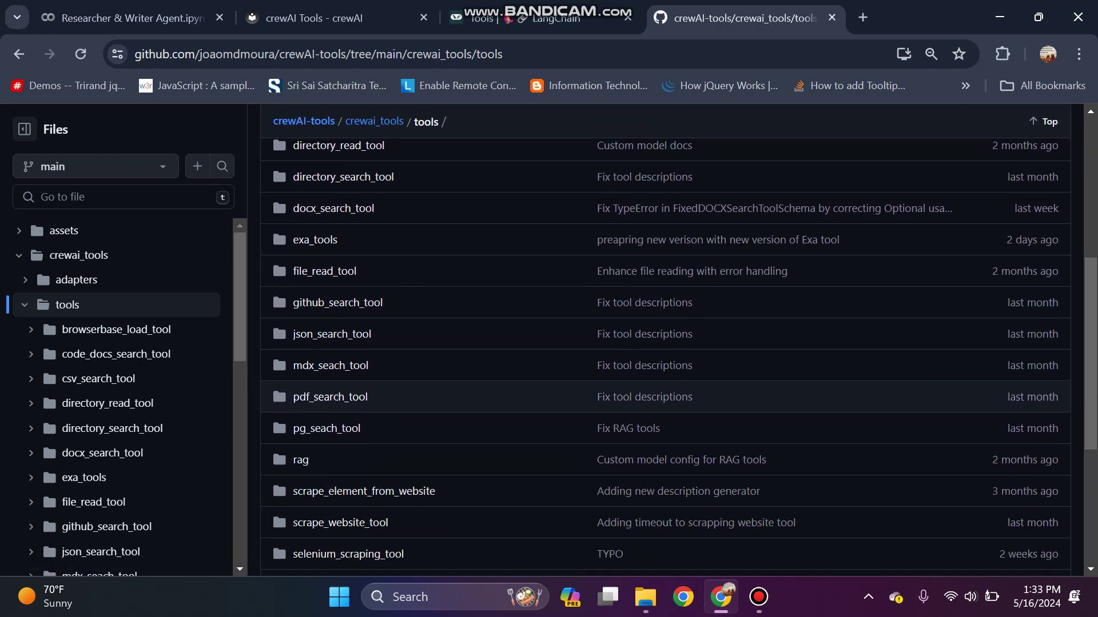
pyautogui.scroll(5, 549, 429)
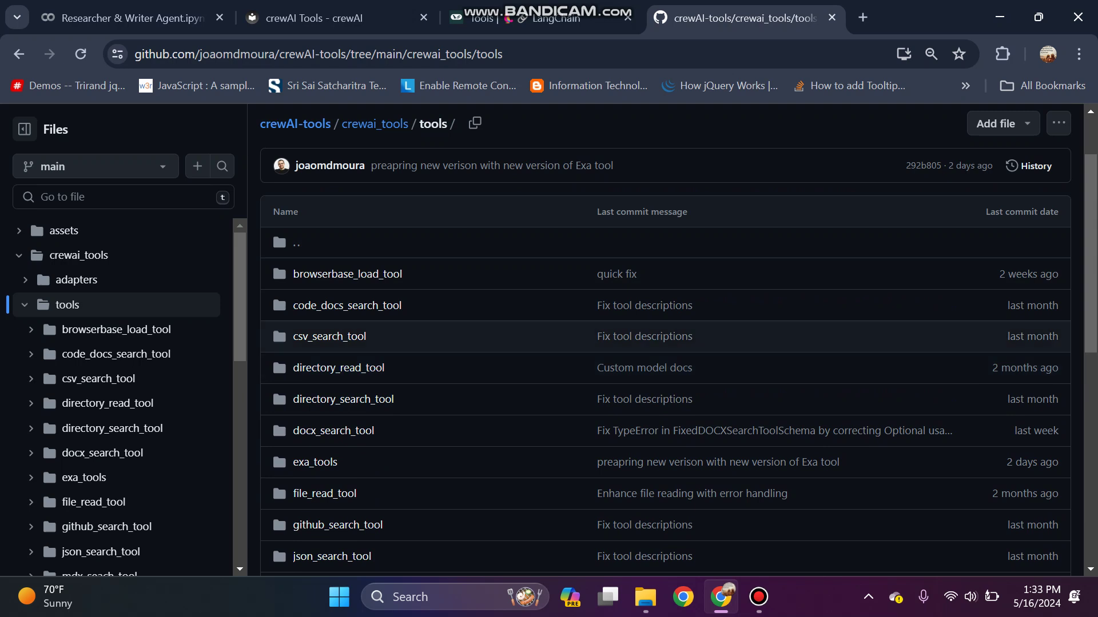
# Step: Glance at the LangChain tools and notebook tabs, then return to the crewAI Tools docs
pyautogui.click(540, 18)
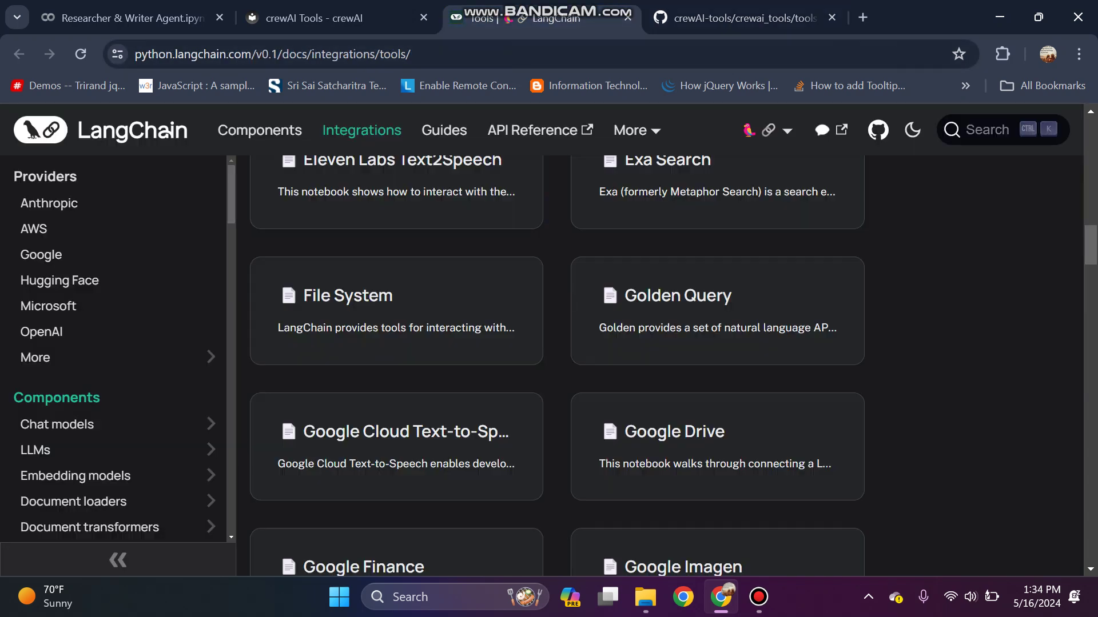
pyautogui.scroll(-3, 549, 343)
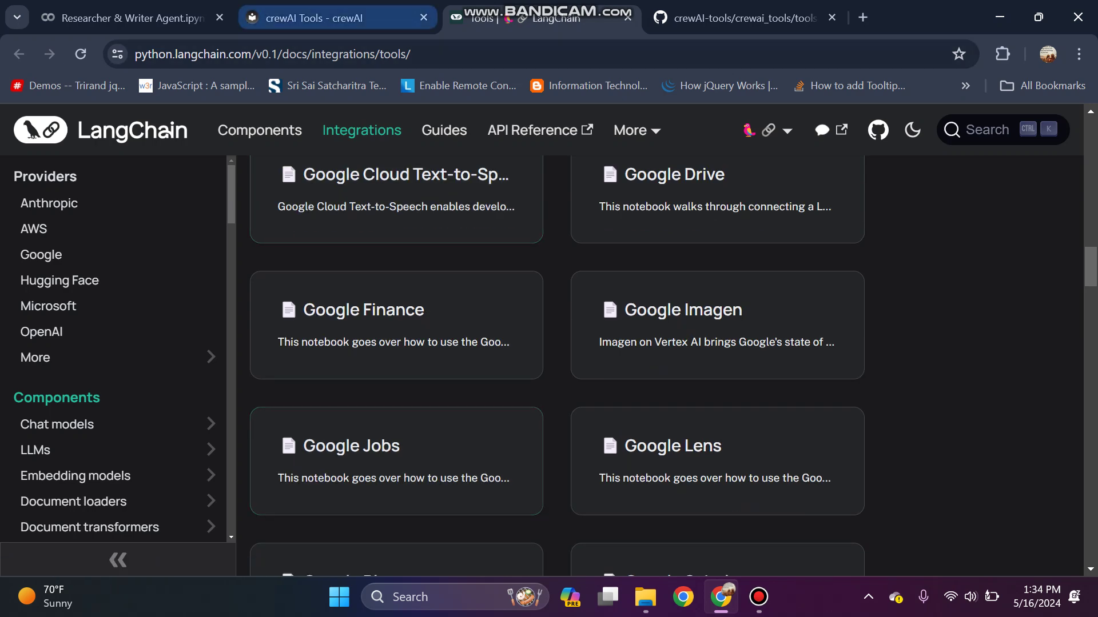
pyautogui.click(313, 17)
pyautogui.click(130, 17)
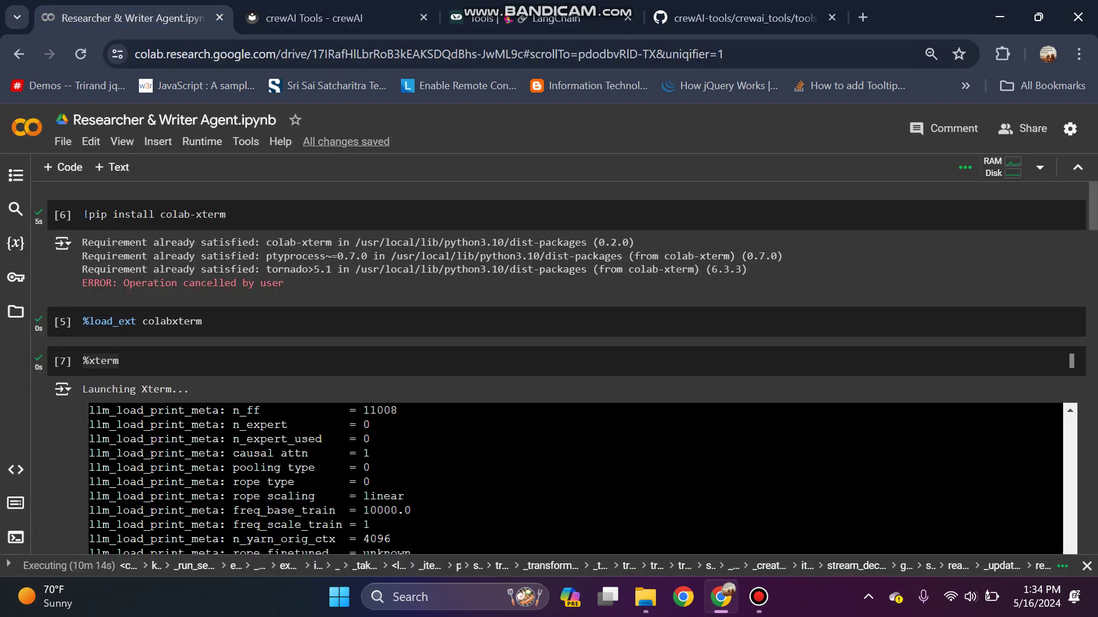
pyautogui.click(312, 18)
pyautogui.scroll(-2, 549, 343)
pyautogui.scroll(-3, 549, 343)
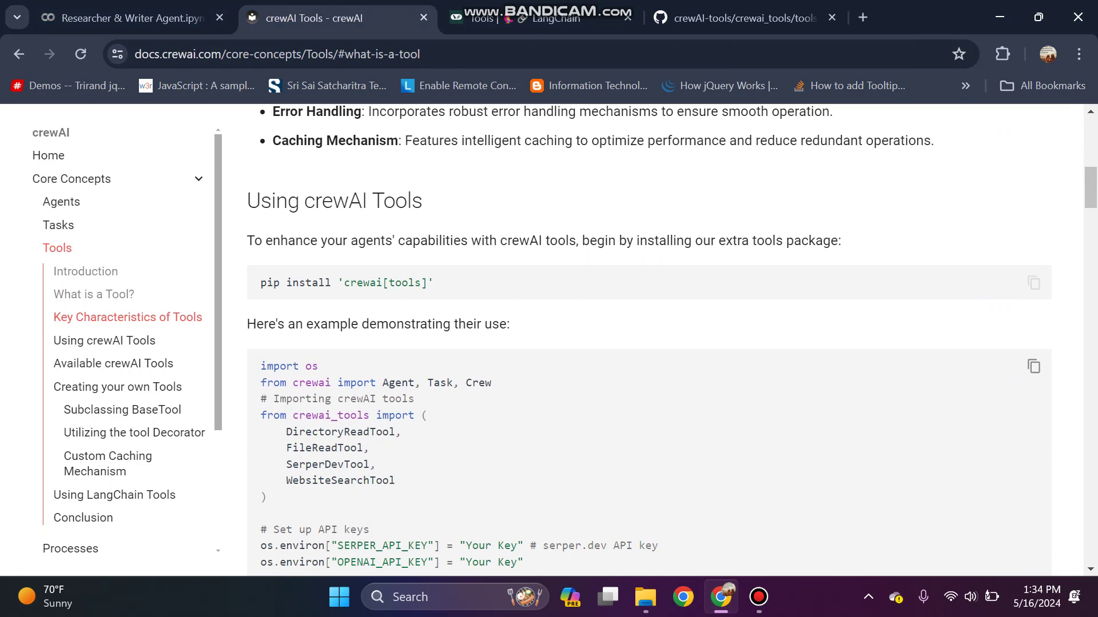
pyautogui.scroll(1, 548, 343)
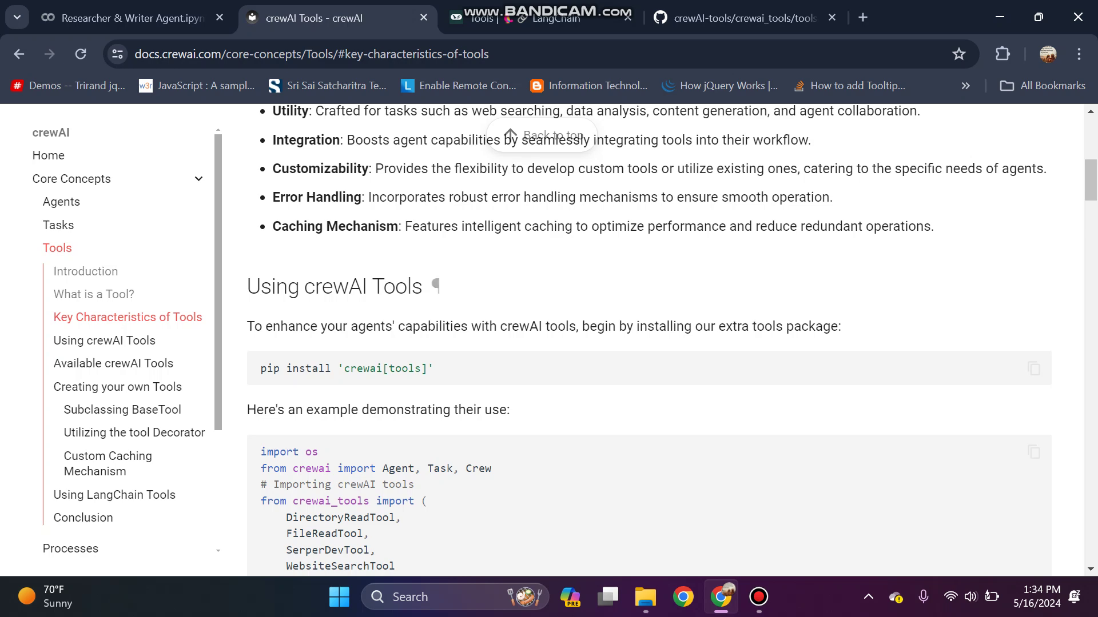
pyautogui.scroll(2, 548, 343)
pyautogui.scroll(2, 548, 344)
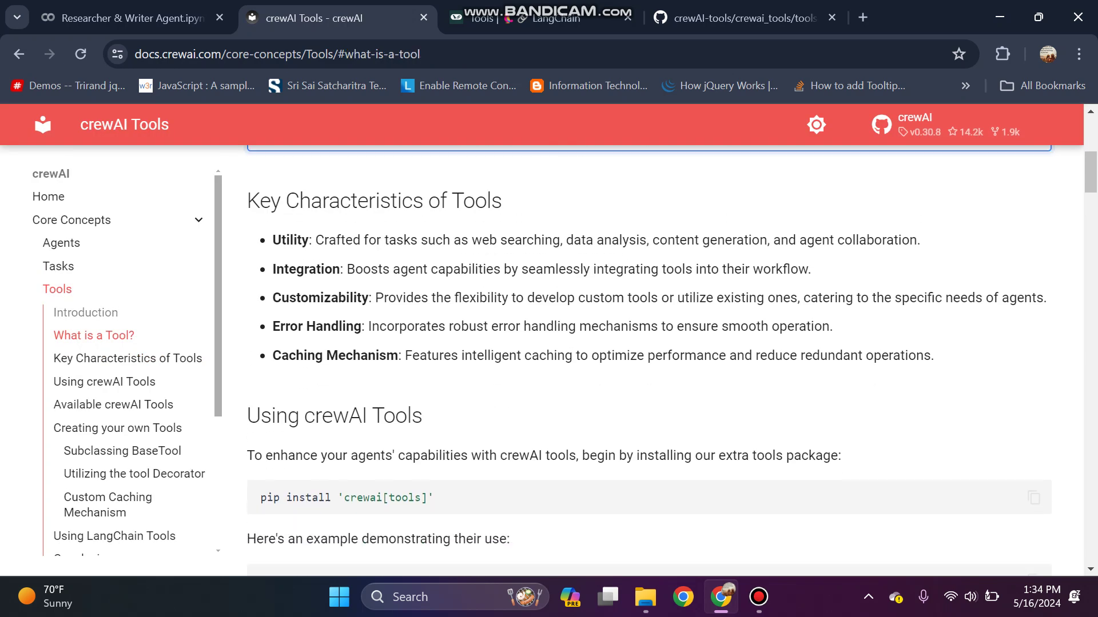
pyautogui.scroll(2, 549, 343)
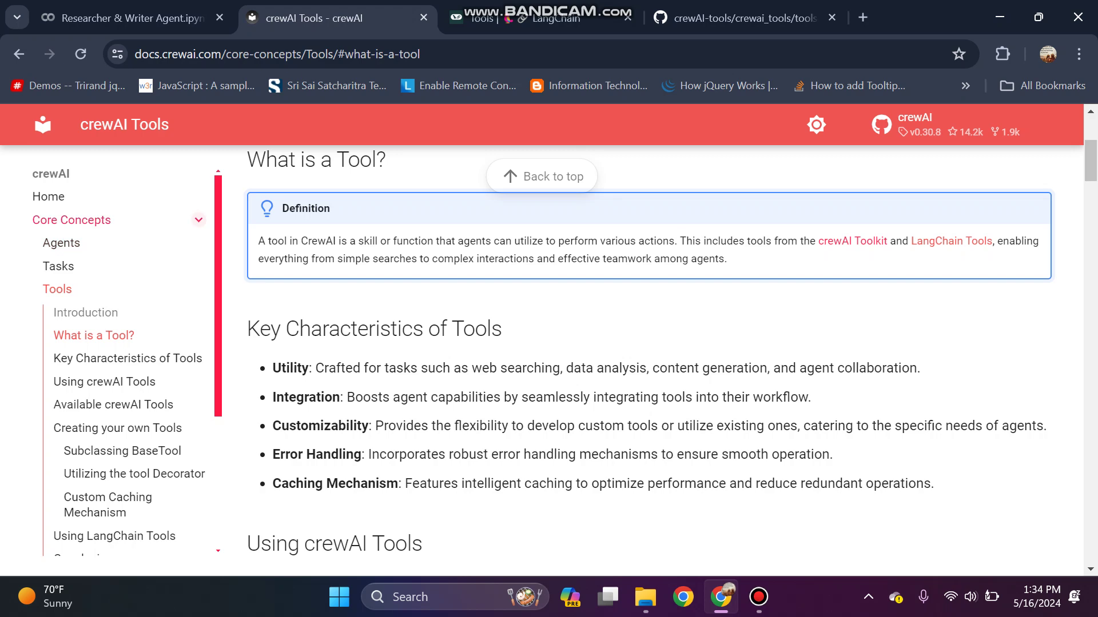
# Step: Return to the crewAI documentation home page via the sidebar home link
pyautogui.click(198, 220)
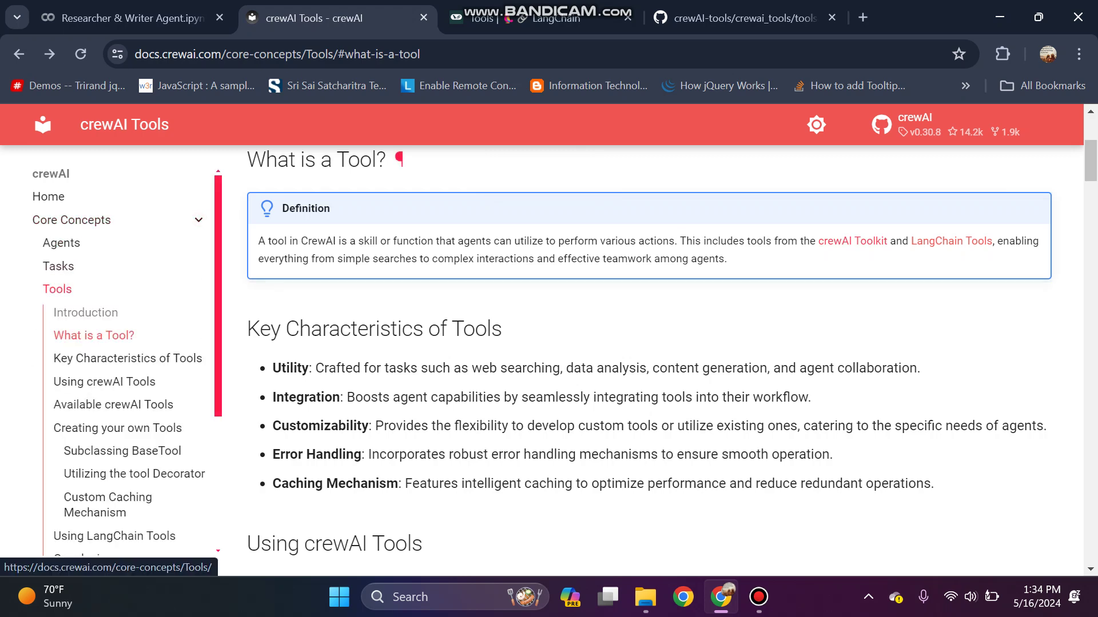
pyautogui.scroll(2, 601, 343)
pyautogui.click(49, 196)
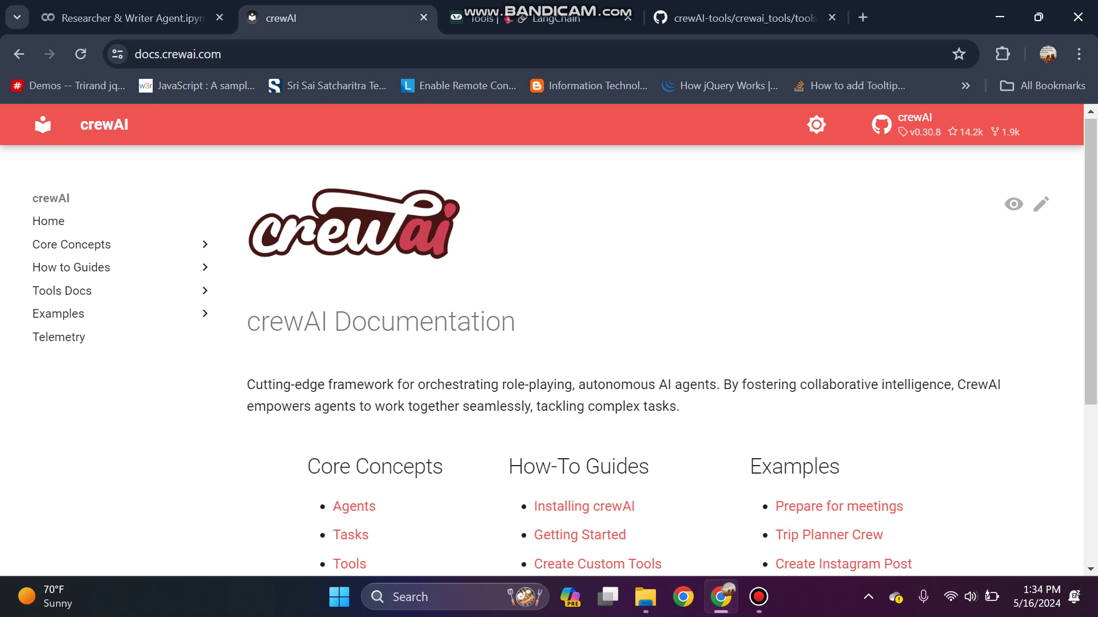
pyautogui.scroll(-5, 600, 344)
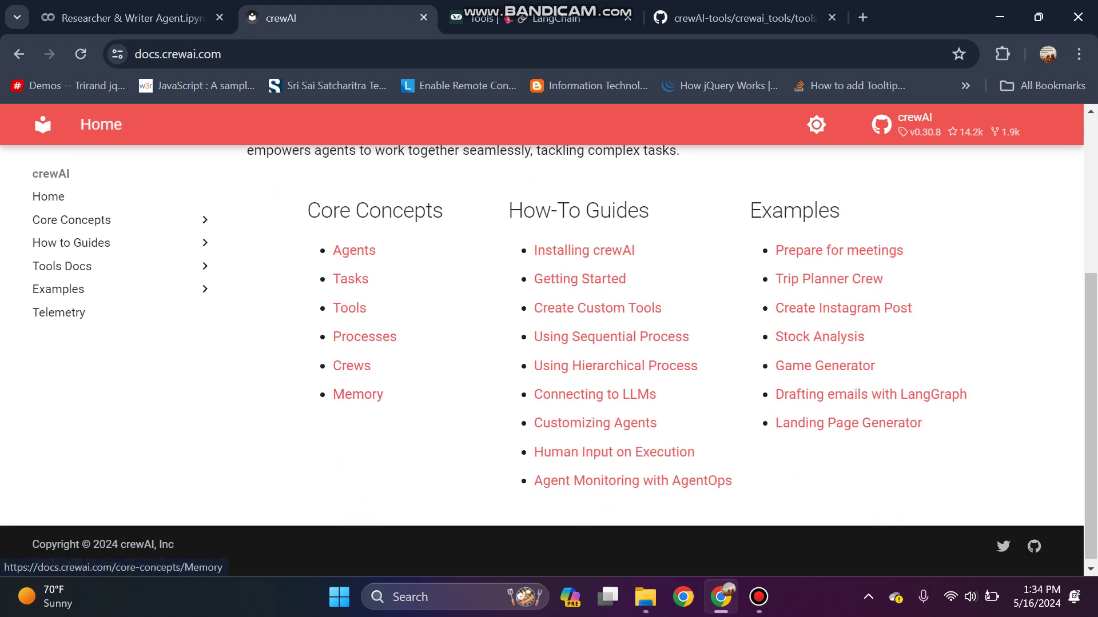